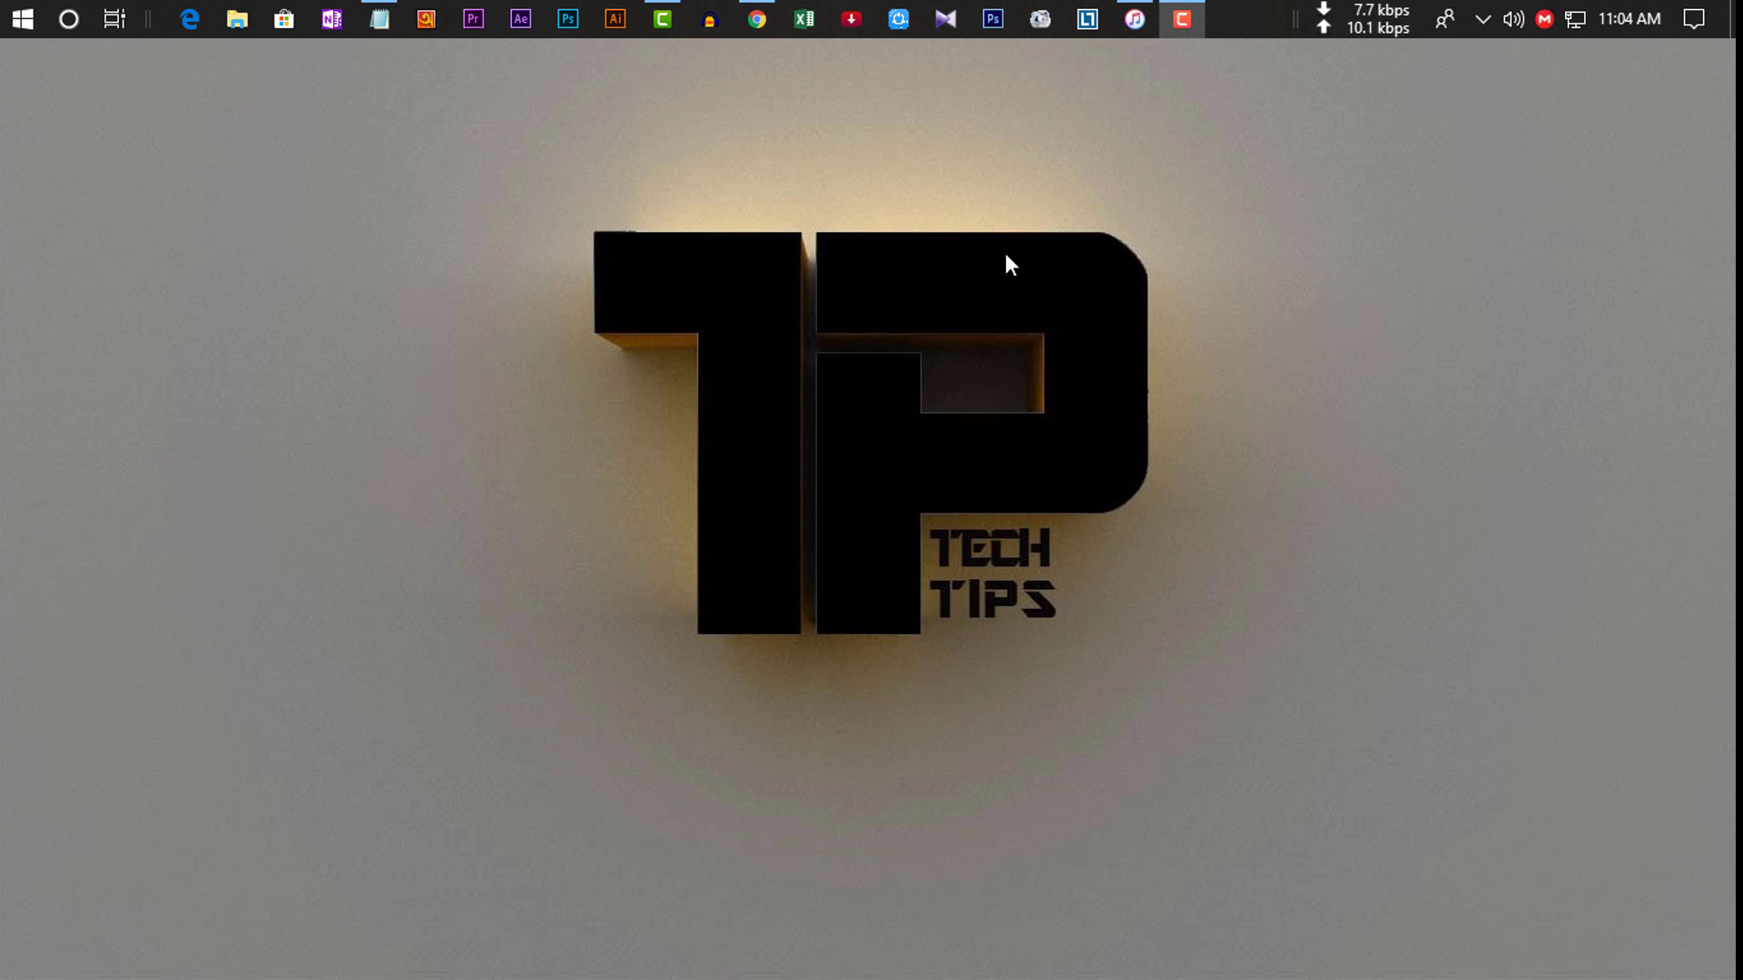
# Launch iTunes and bring up the iTunes Store sign-in prompt from the Account menu.
pyautogui.click(23, 18)
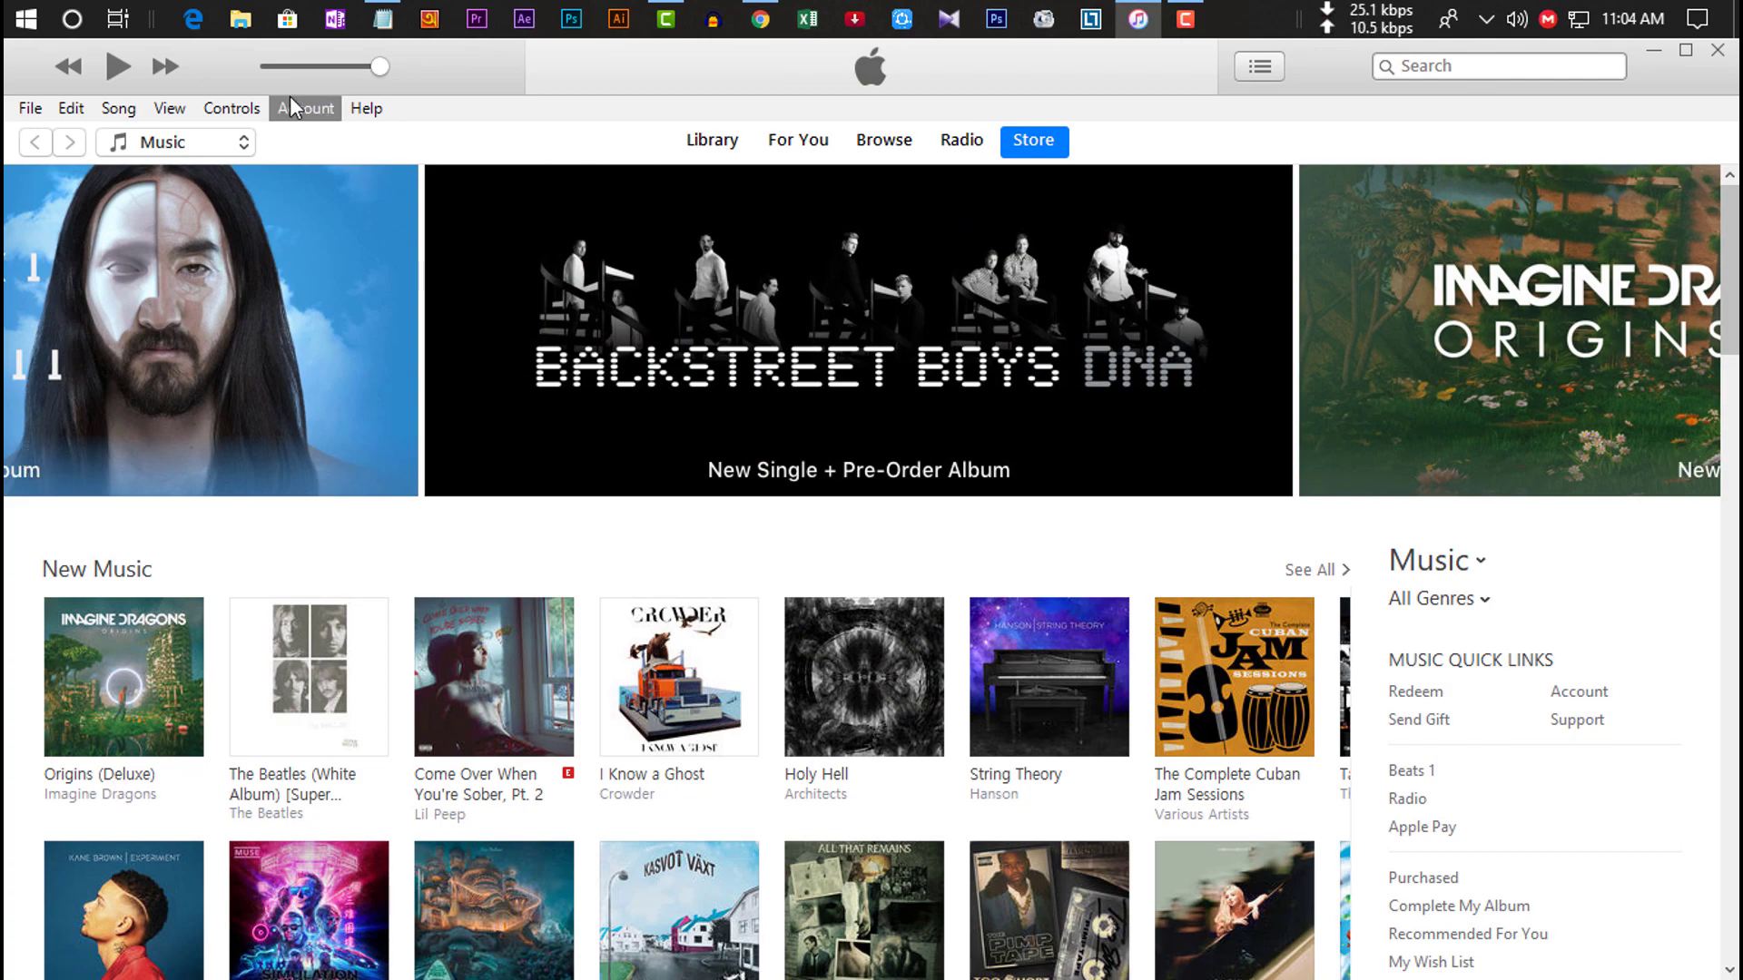
pyautogui.click(303, 108)
pyautogui.click(368, 165)
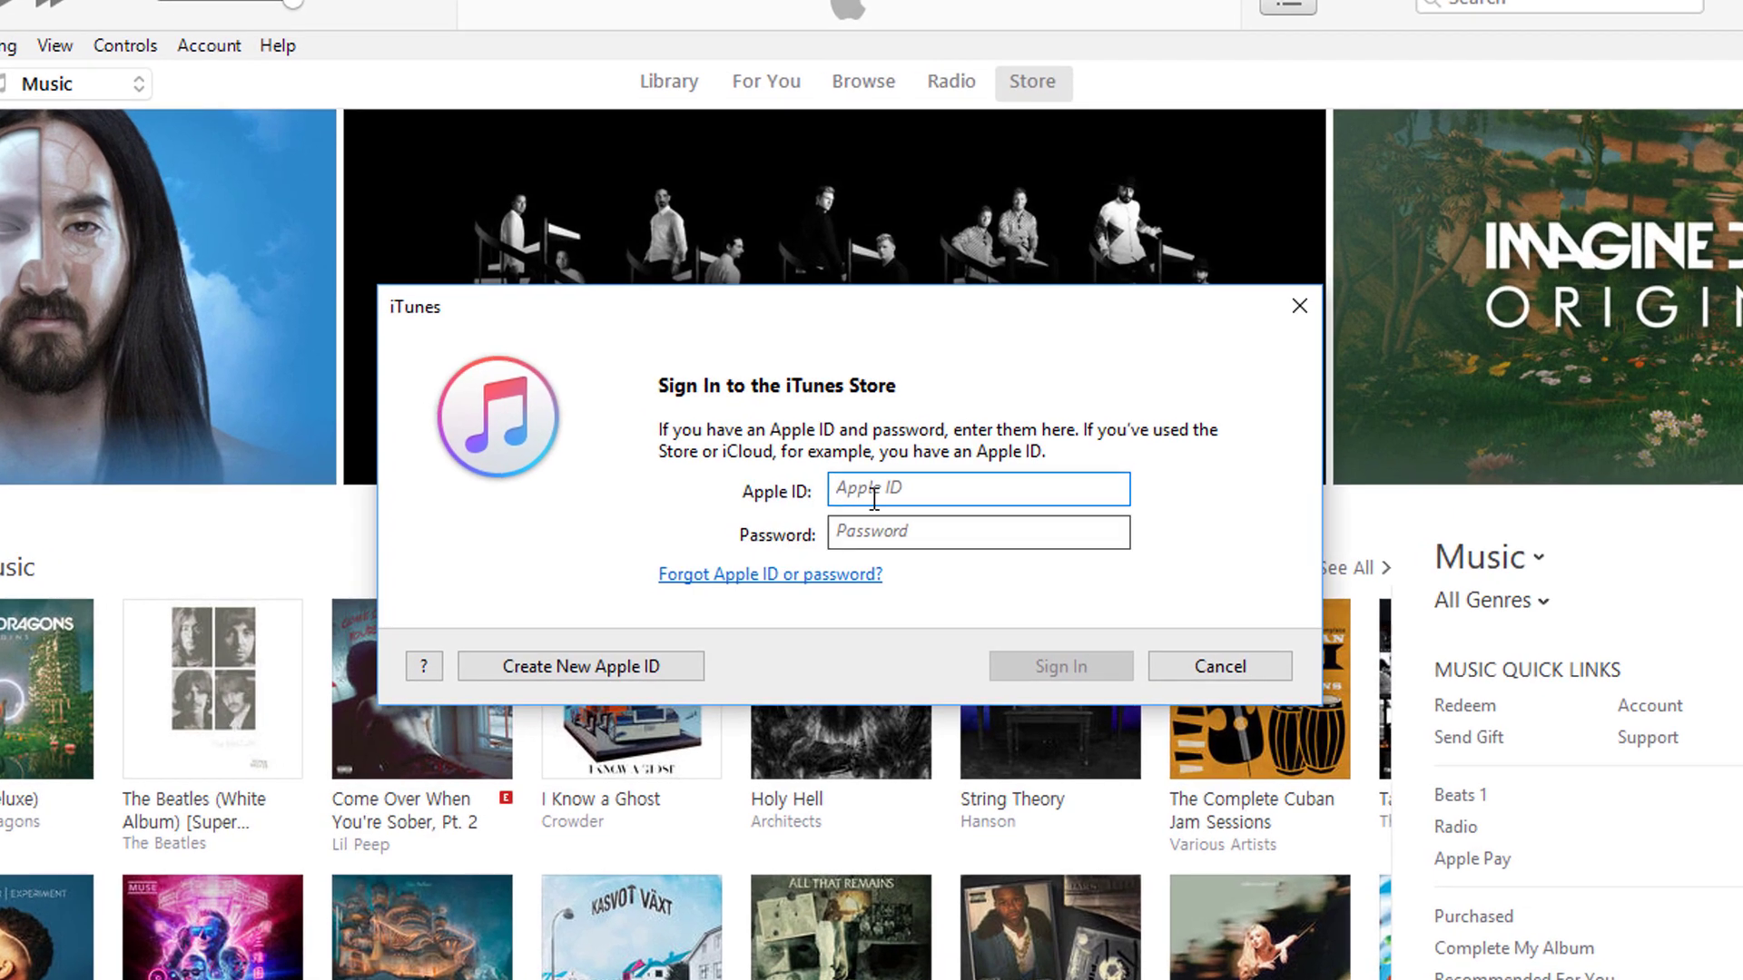
pyautogui.click(895, 542)
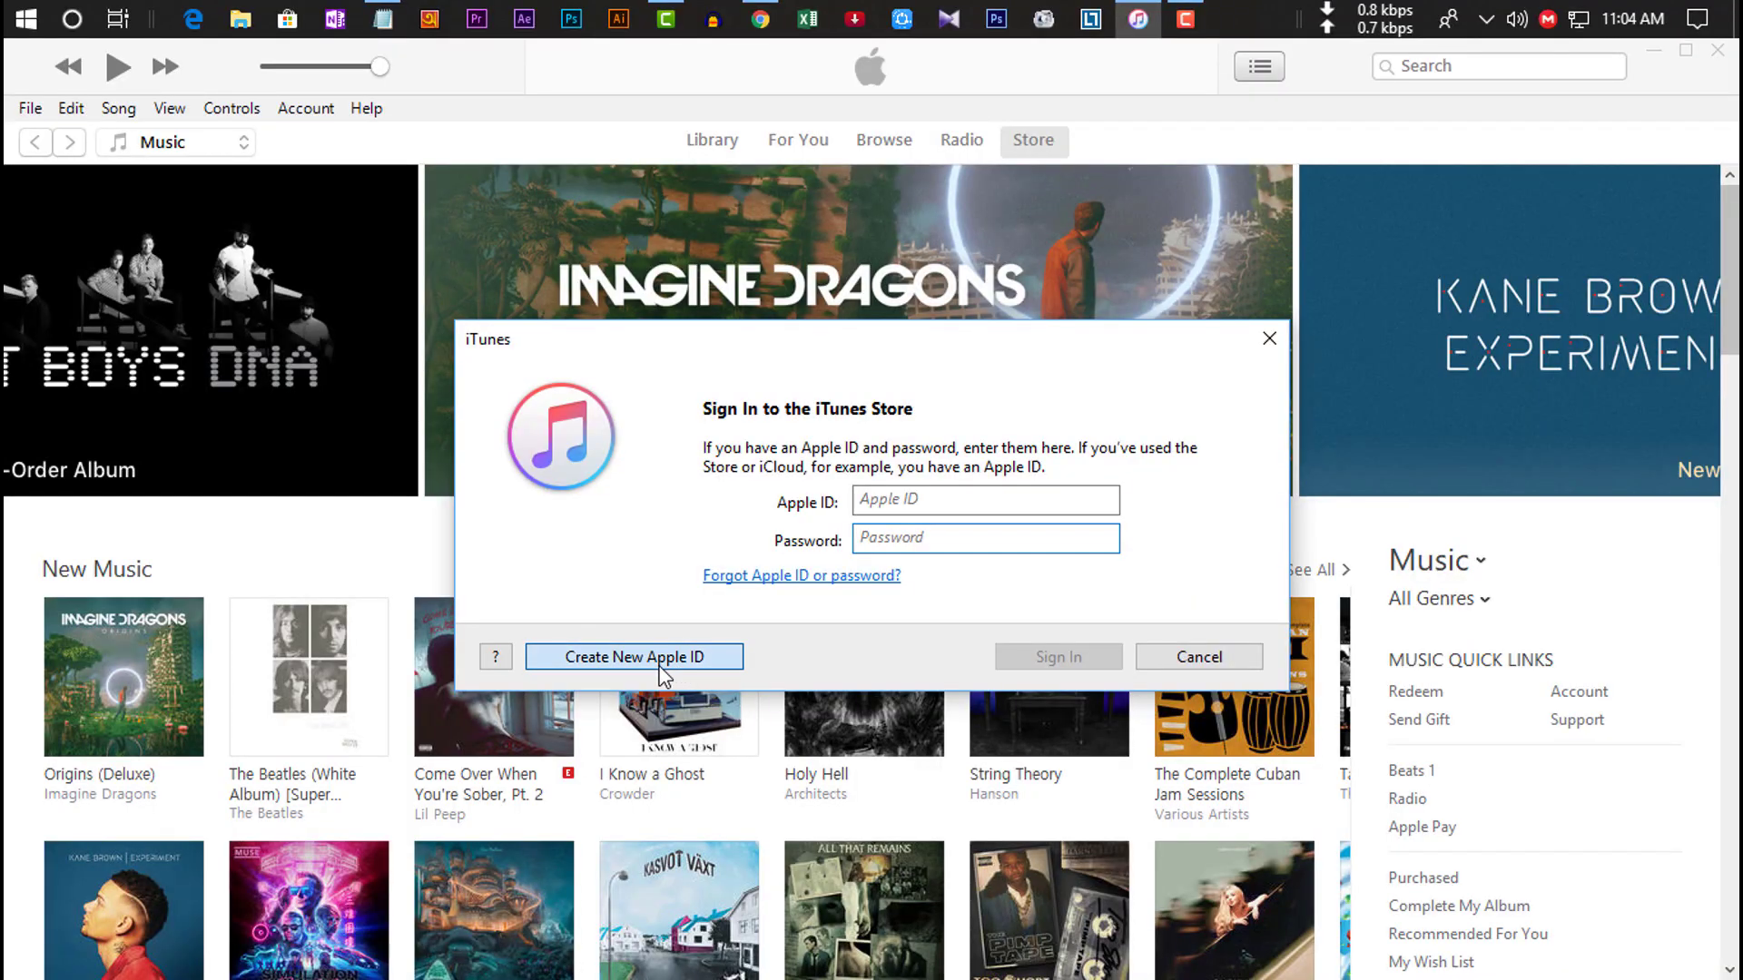
# Start a new Apple ID, enter the email and matching passwords, and accept the terms.
pyautogui.click(617, 683)
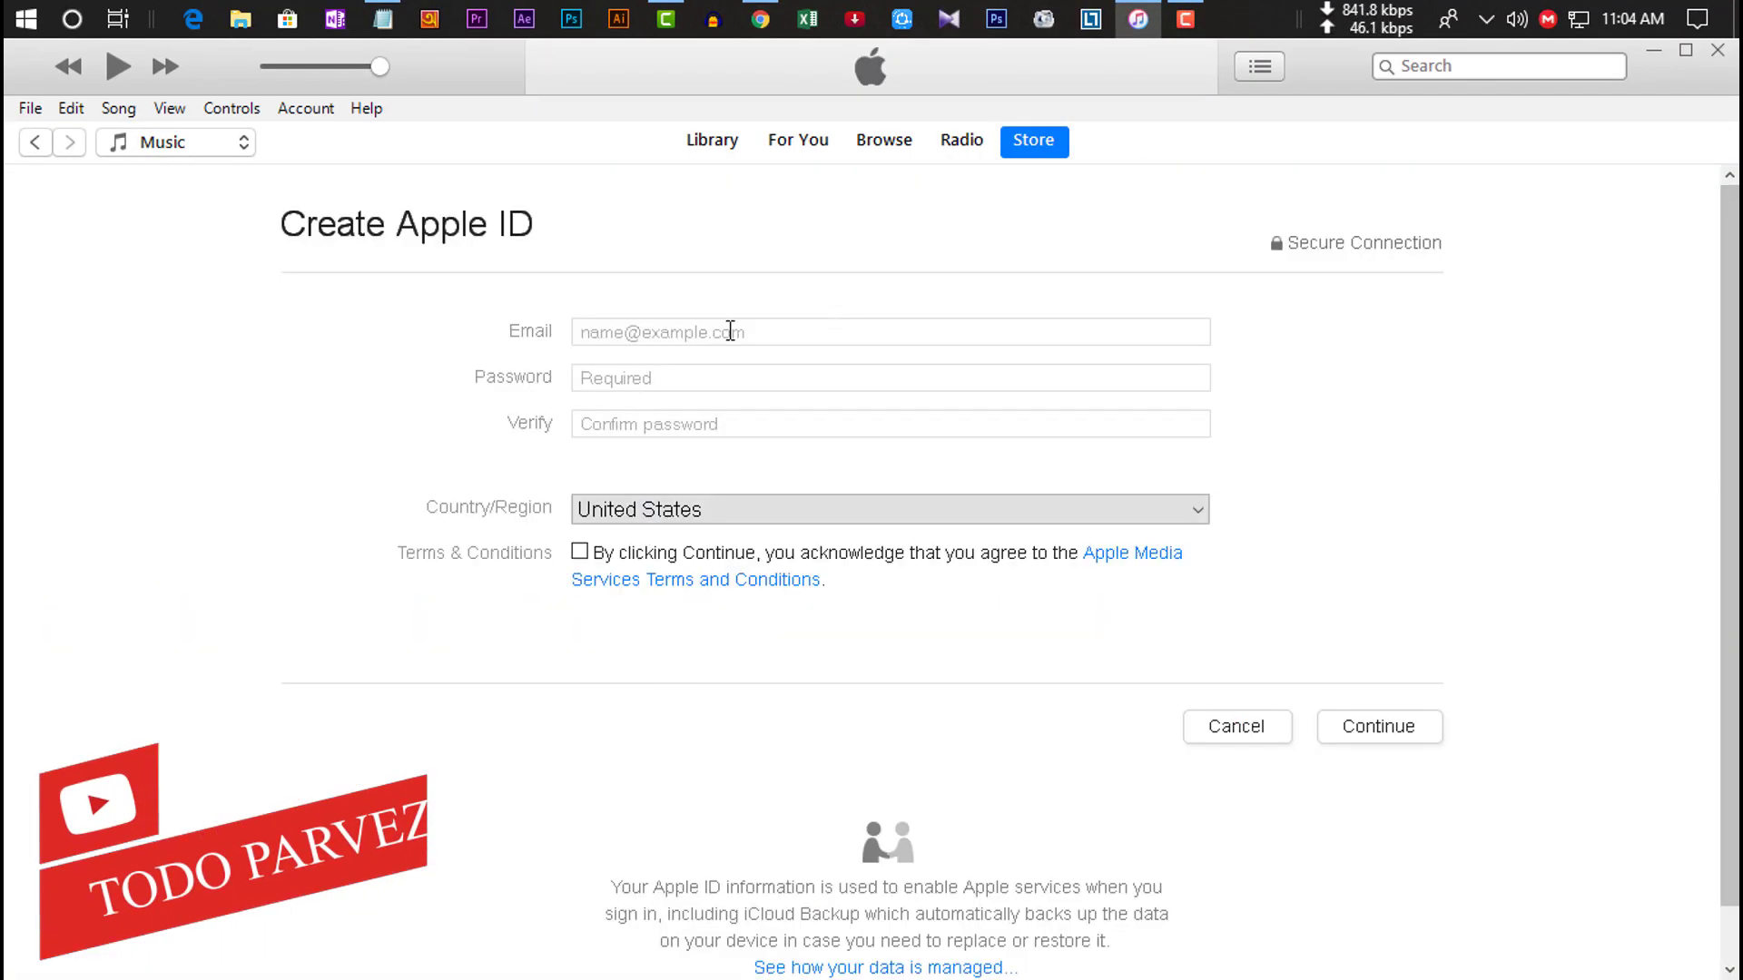
pyautogui.click(673, 333)
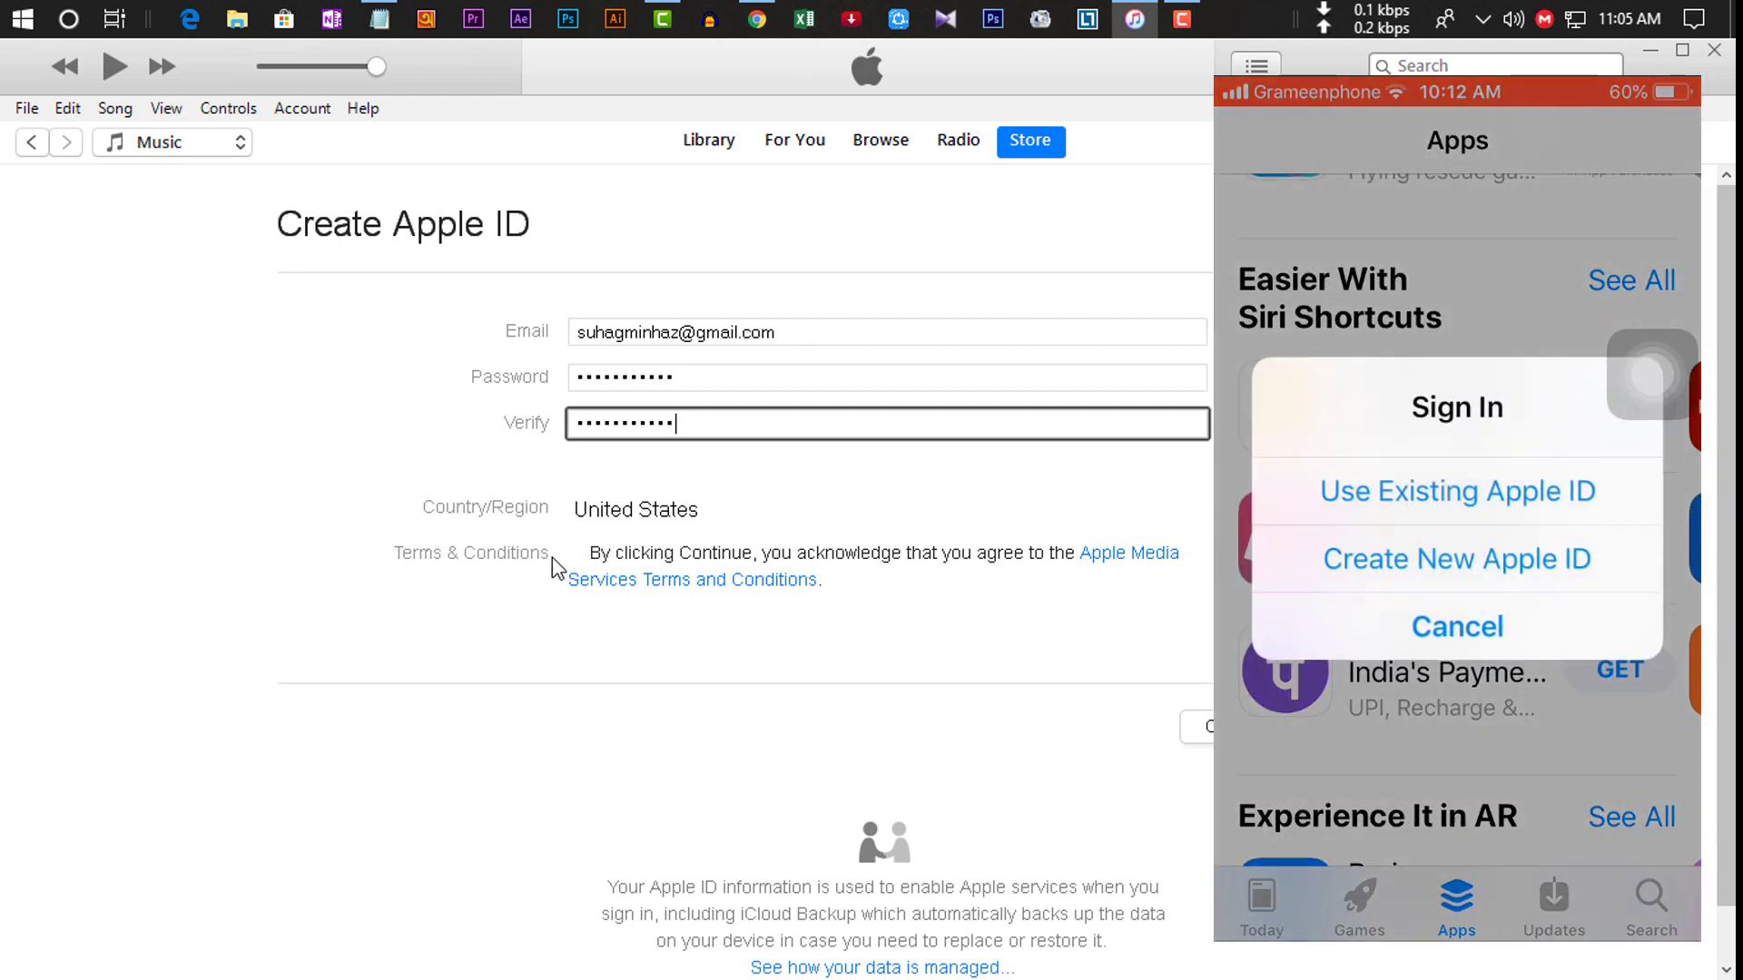
pyautogui.click(577, 553)
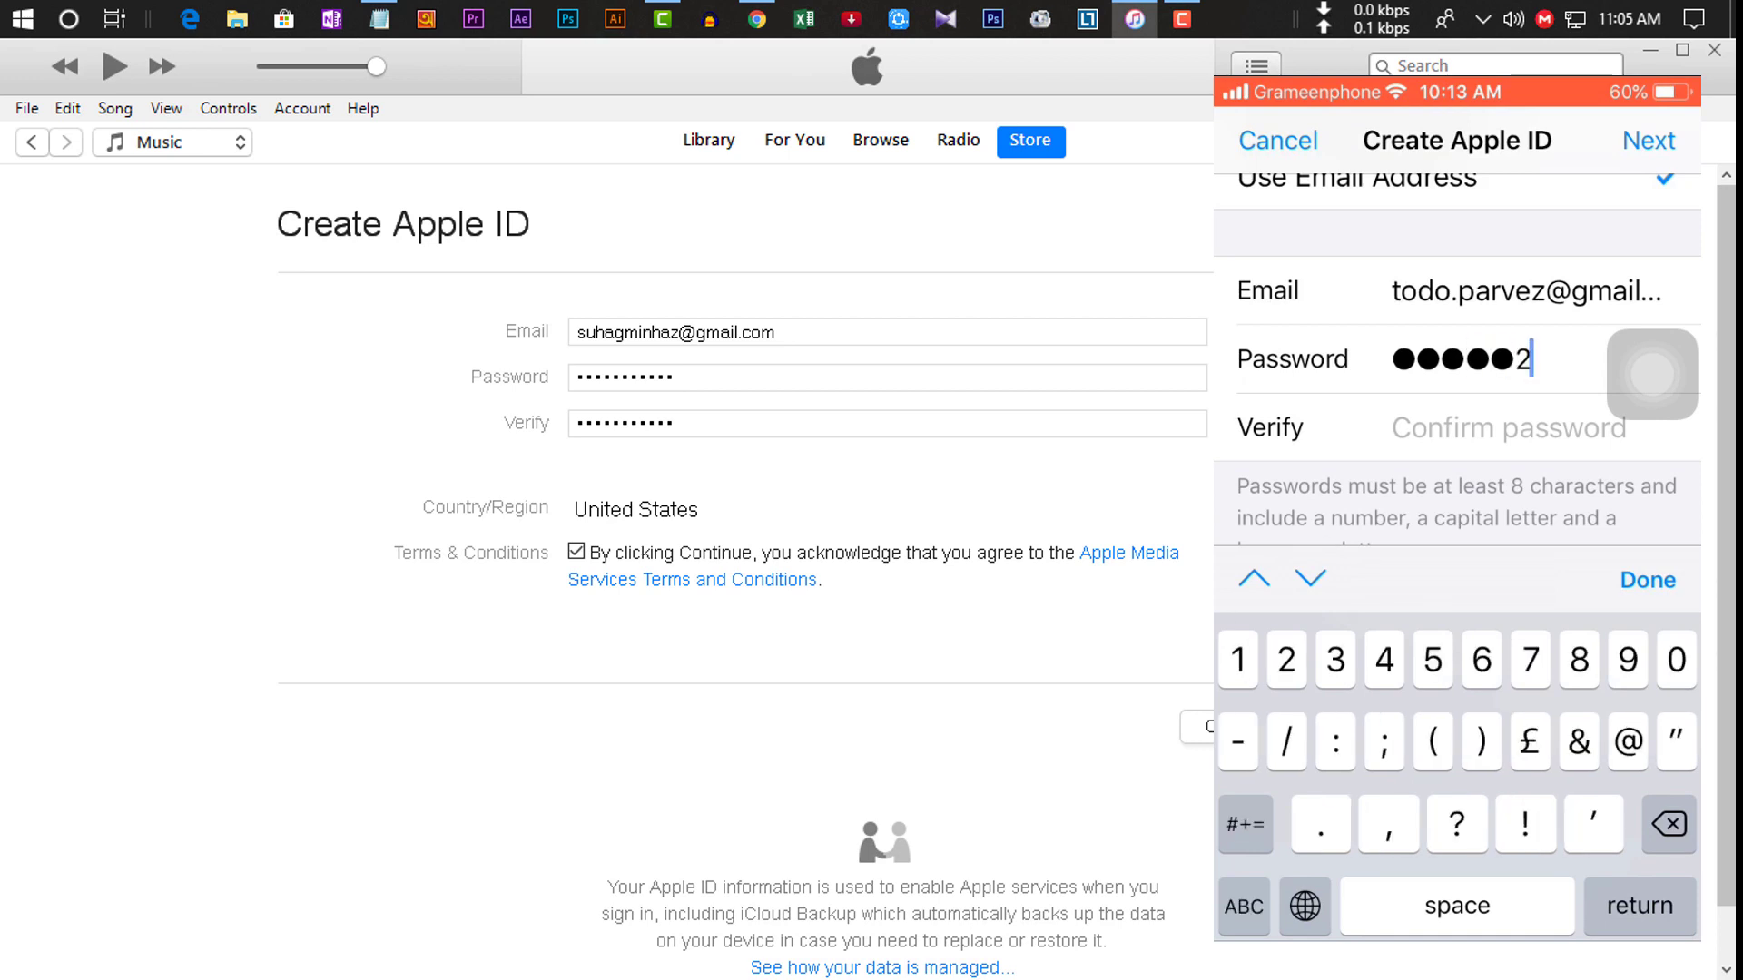
pyautogui.click(1378, 730)
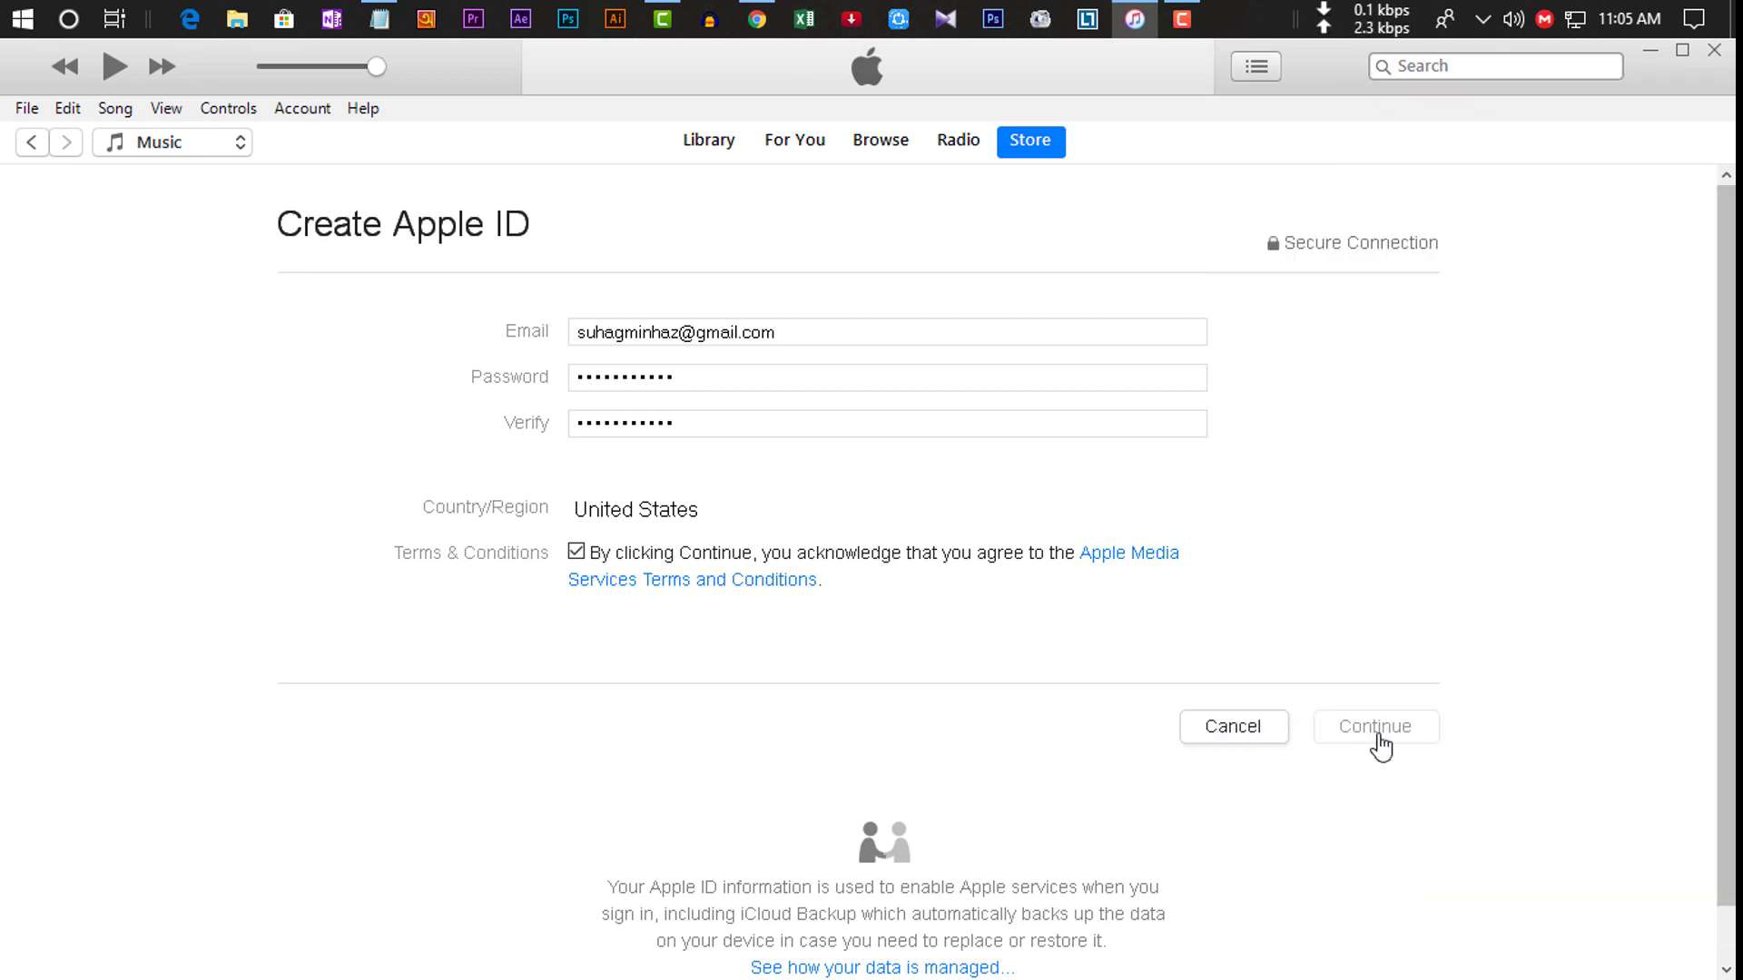
pyautogui.click(578, 551)
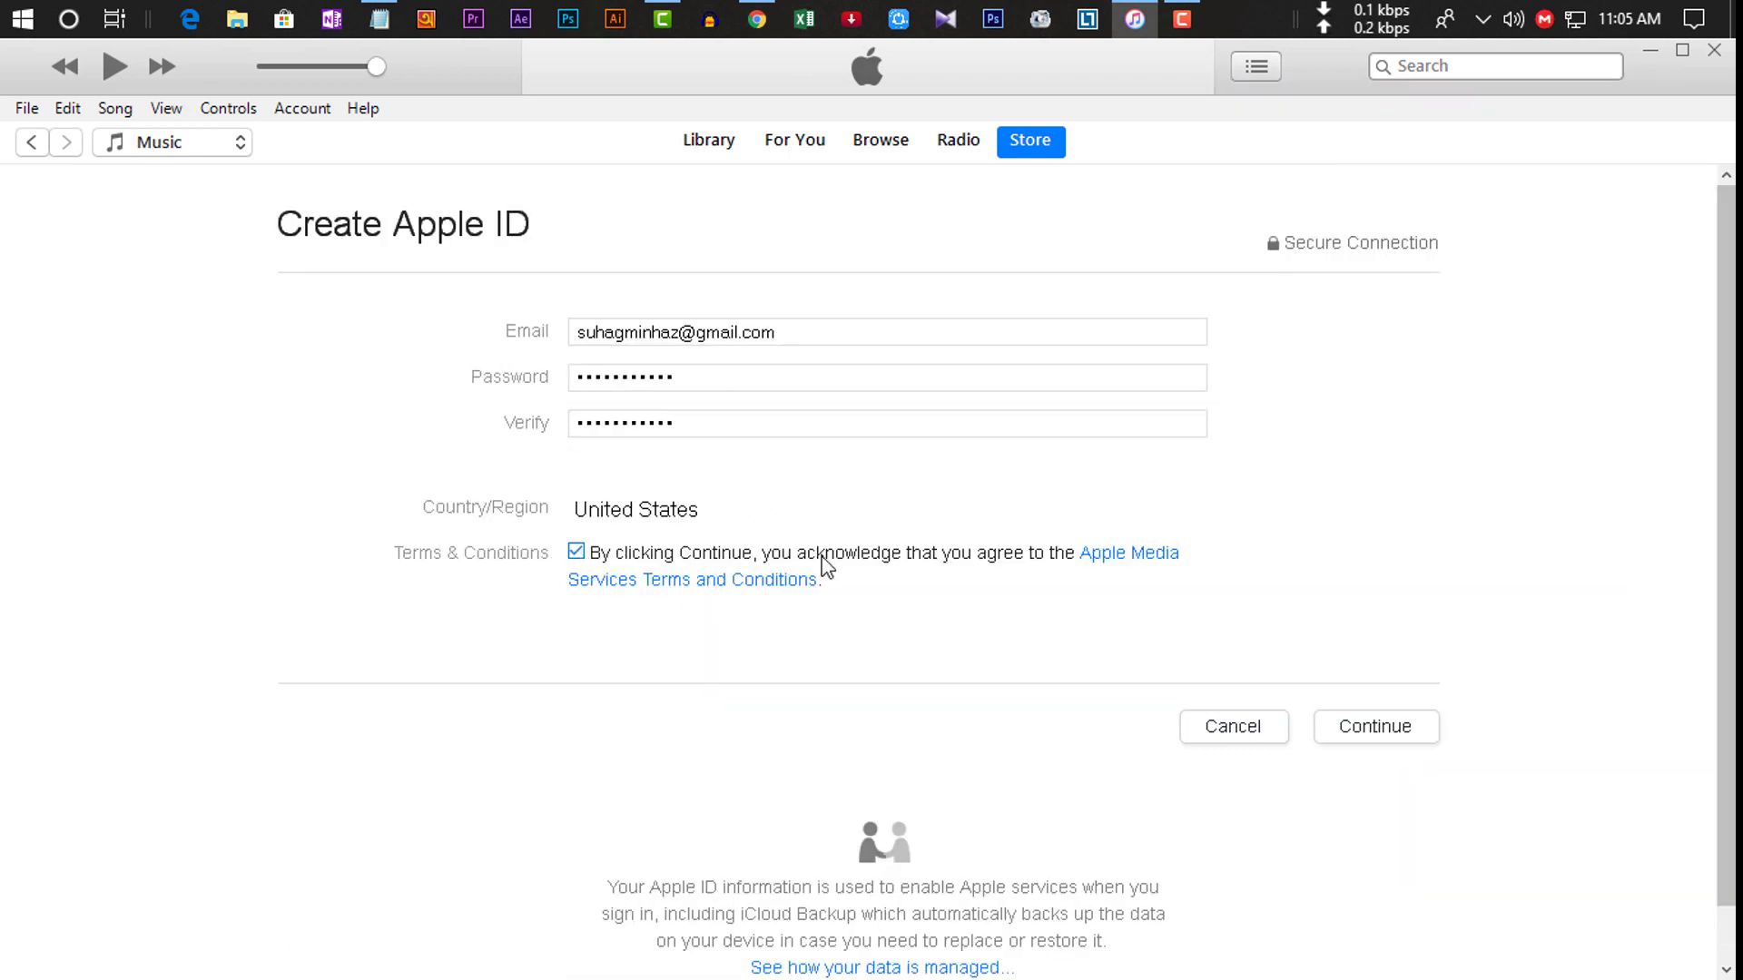
# Continue to Personal Information and enter the first name, last name and birthday.
pyautogui.click(1379, 743)
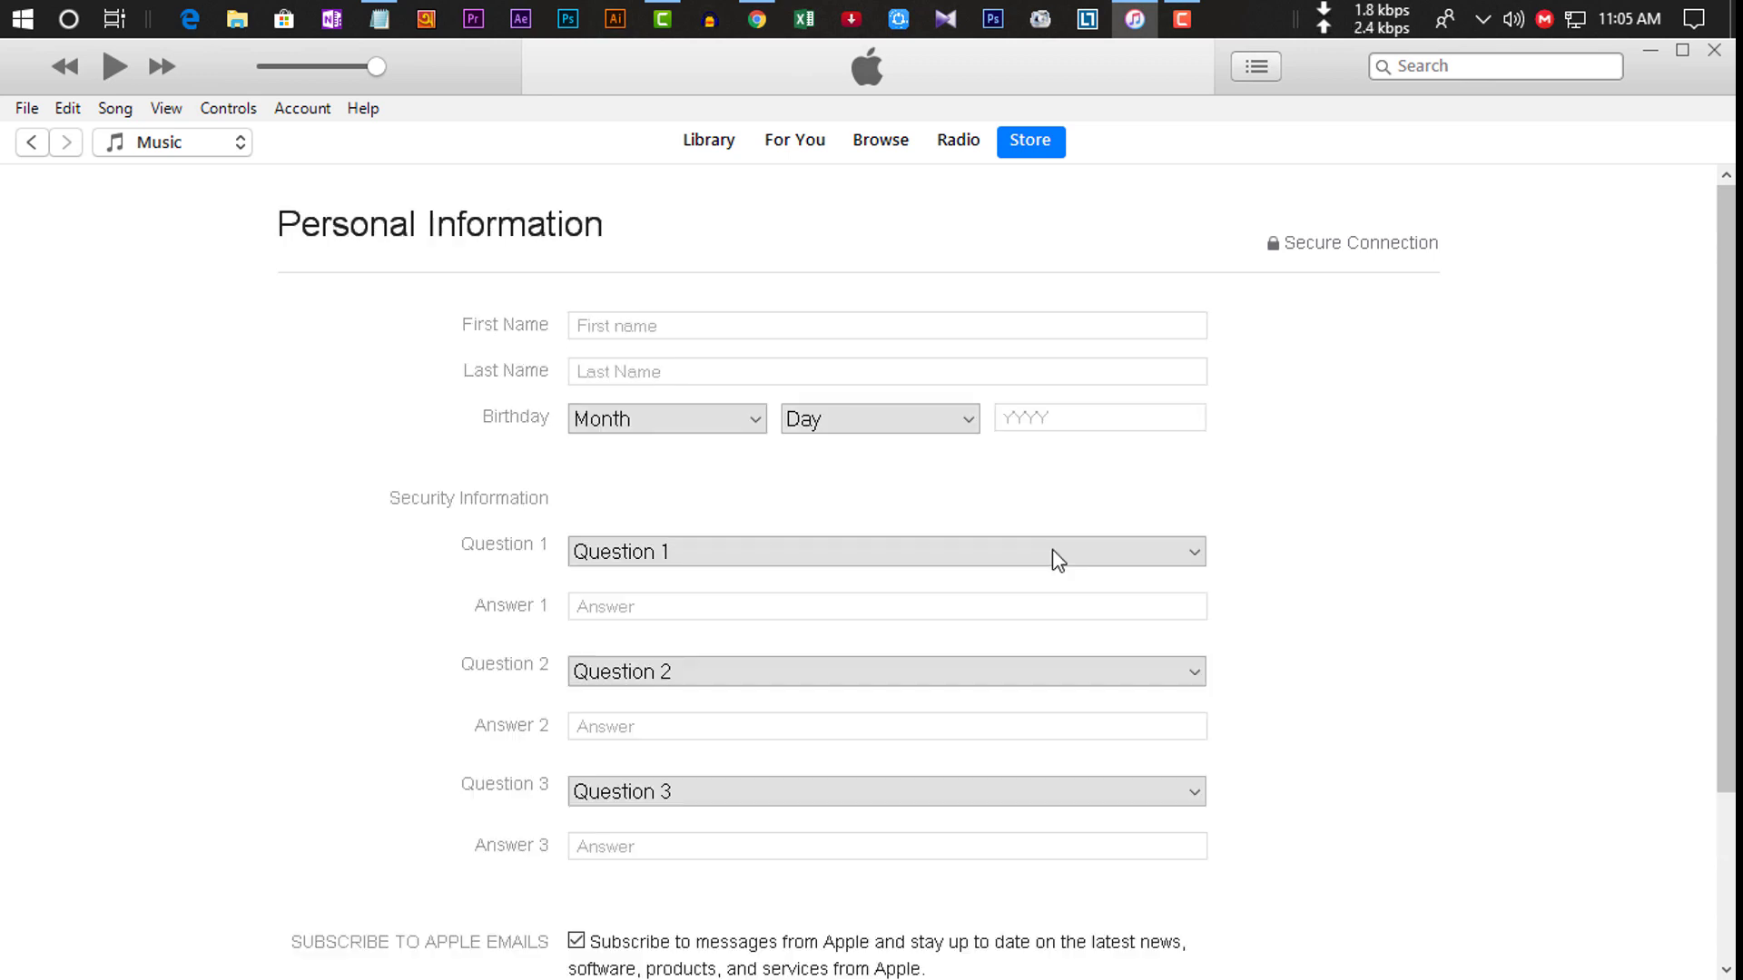
pyautogui.click(606, 334)
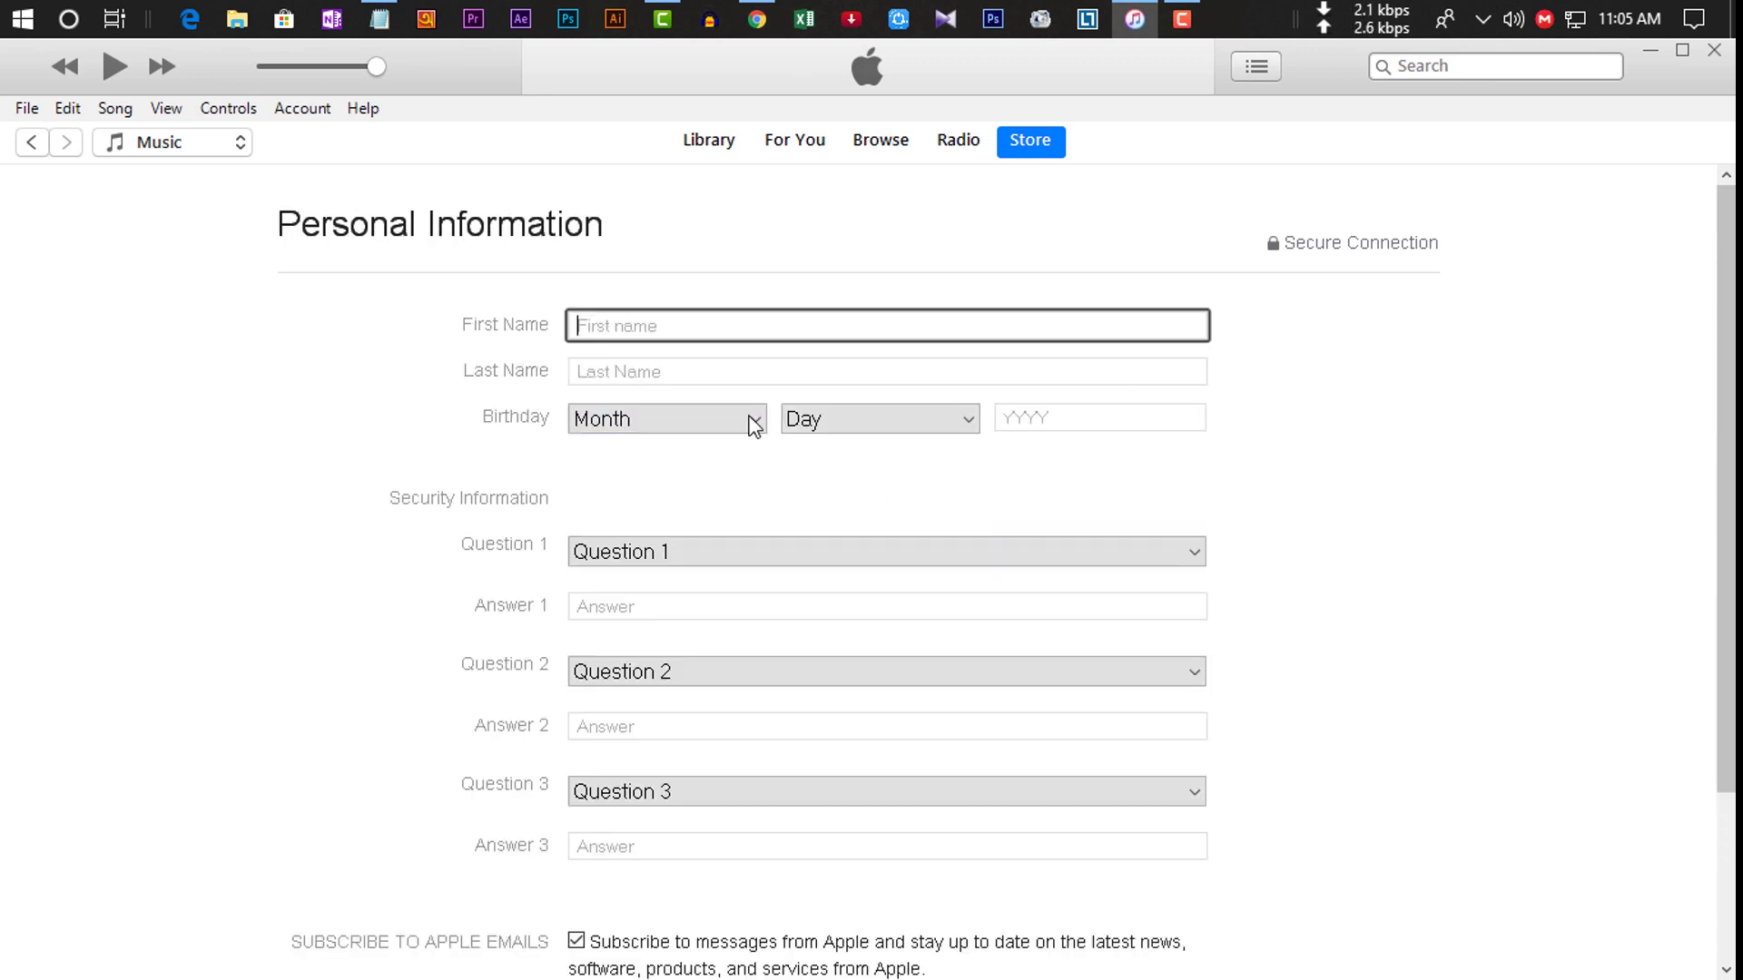
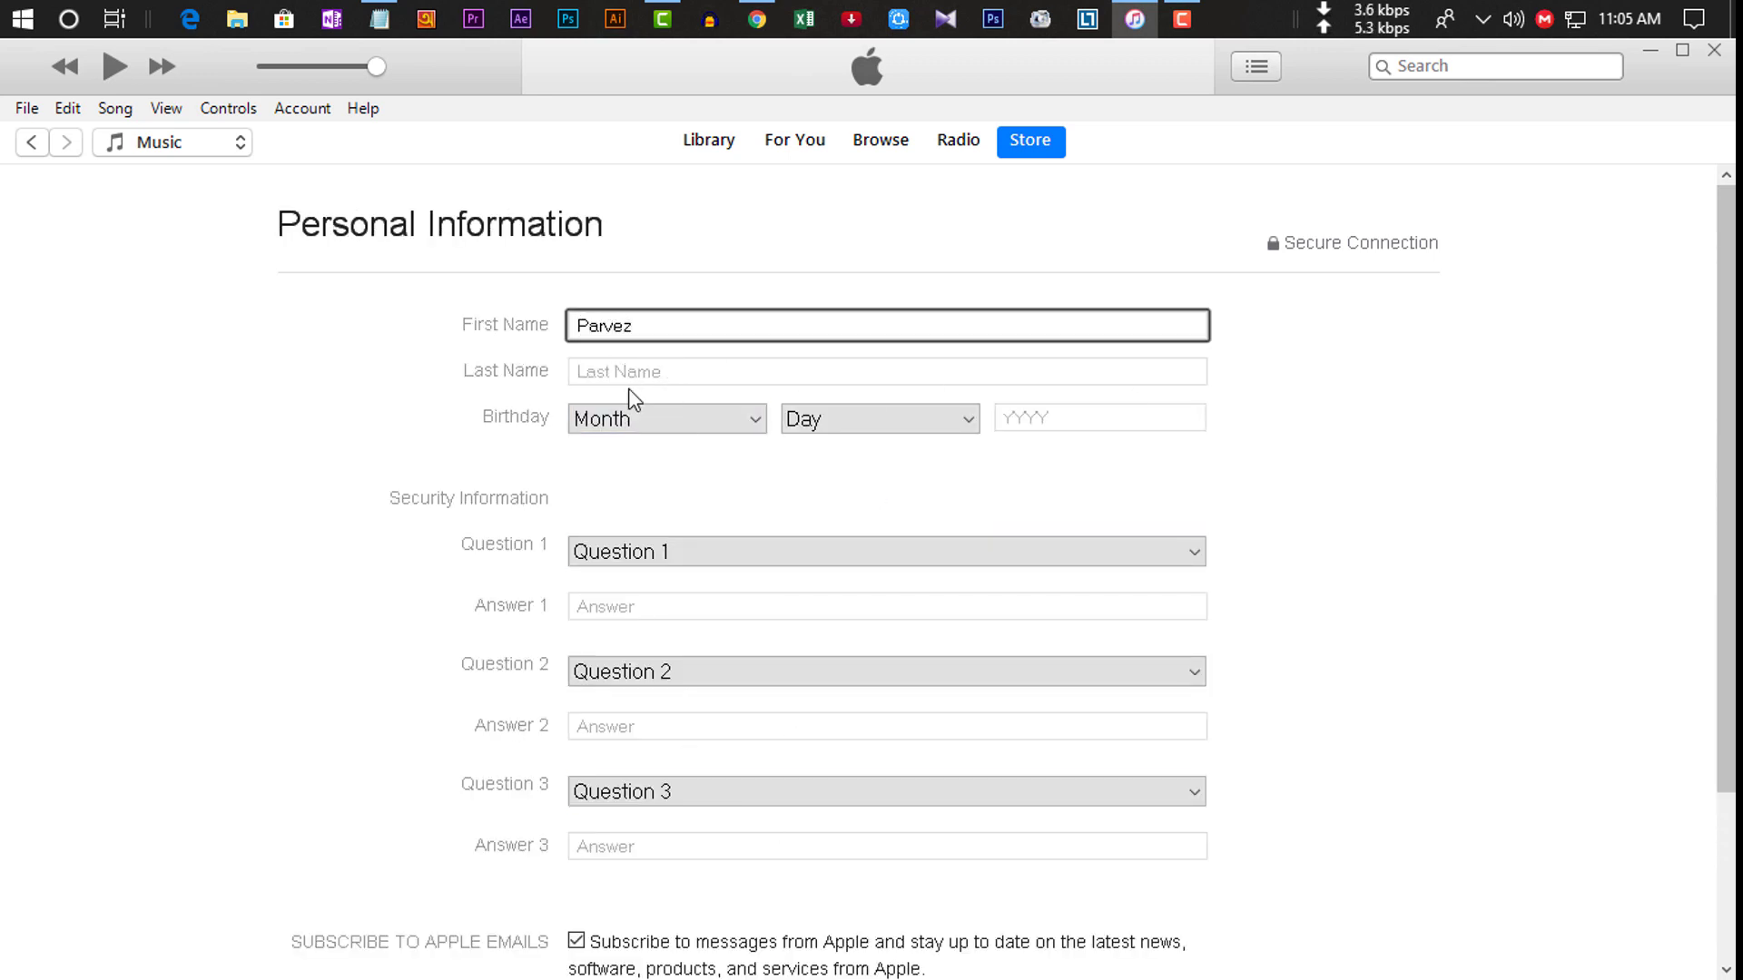
pyautogui.click(631, 374)
pyautogui.click(634, 418)
pyautogui.press('f')
pyautogui.click(880, 418)
pyautogui.click(871, 522)
pyautogui.click(1063, 424)
pyautogui.write('1998')
# Choose the best friend, dream job and parents' meeting city questions and type their answers.
pyautogui.click(773, 553)
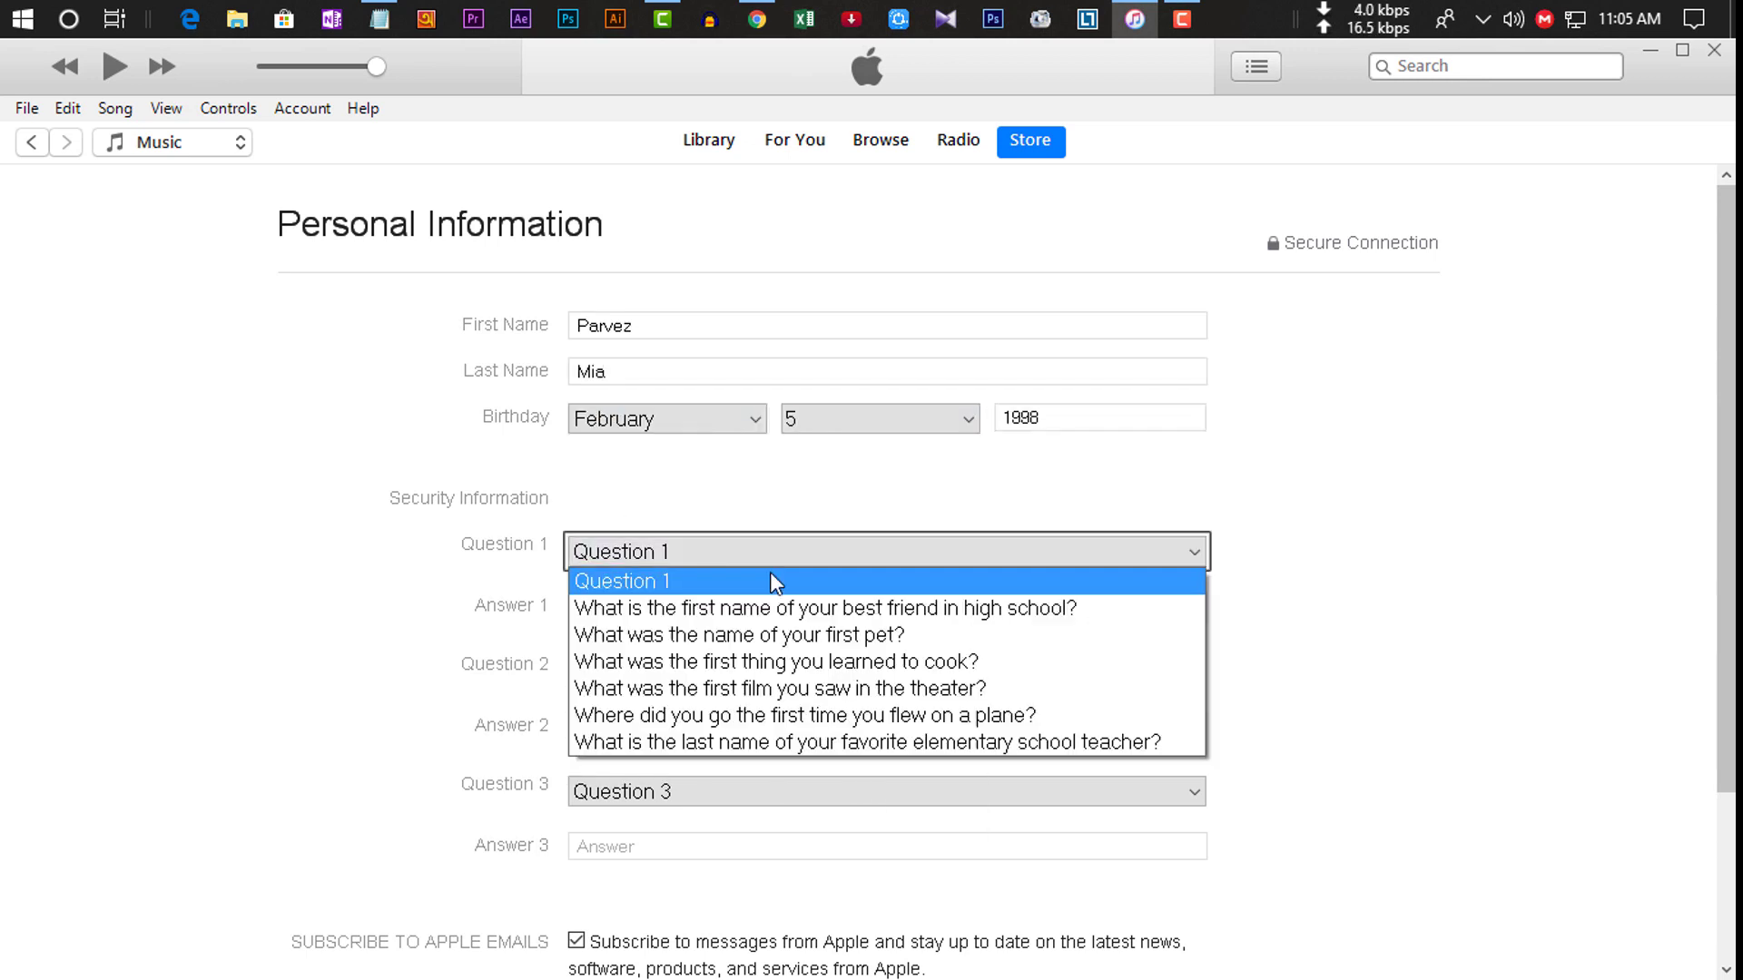
pyautogui.click(659, 604)
pyautogui.click(659, 605)
pyautogui.click(726, 671)
pyautogui.click(809, 724)
pyautogui.click(673, 727)
pyautogui.click(656, 790)
pyautogui.click(839, 627)
pyautogui.click(665, 844)
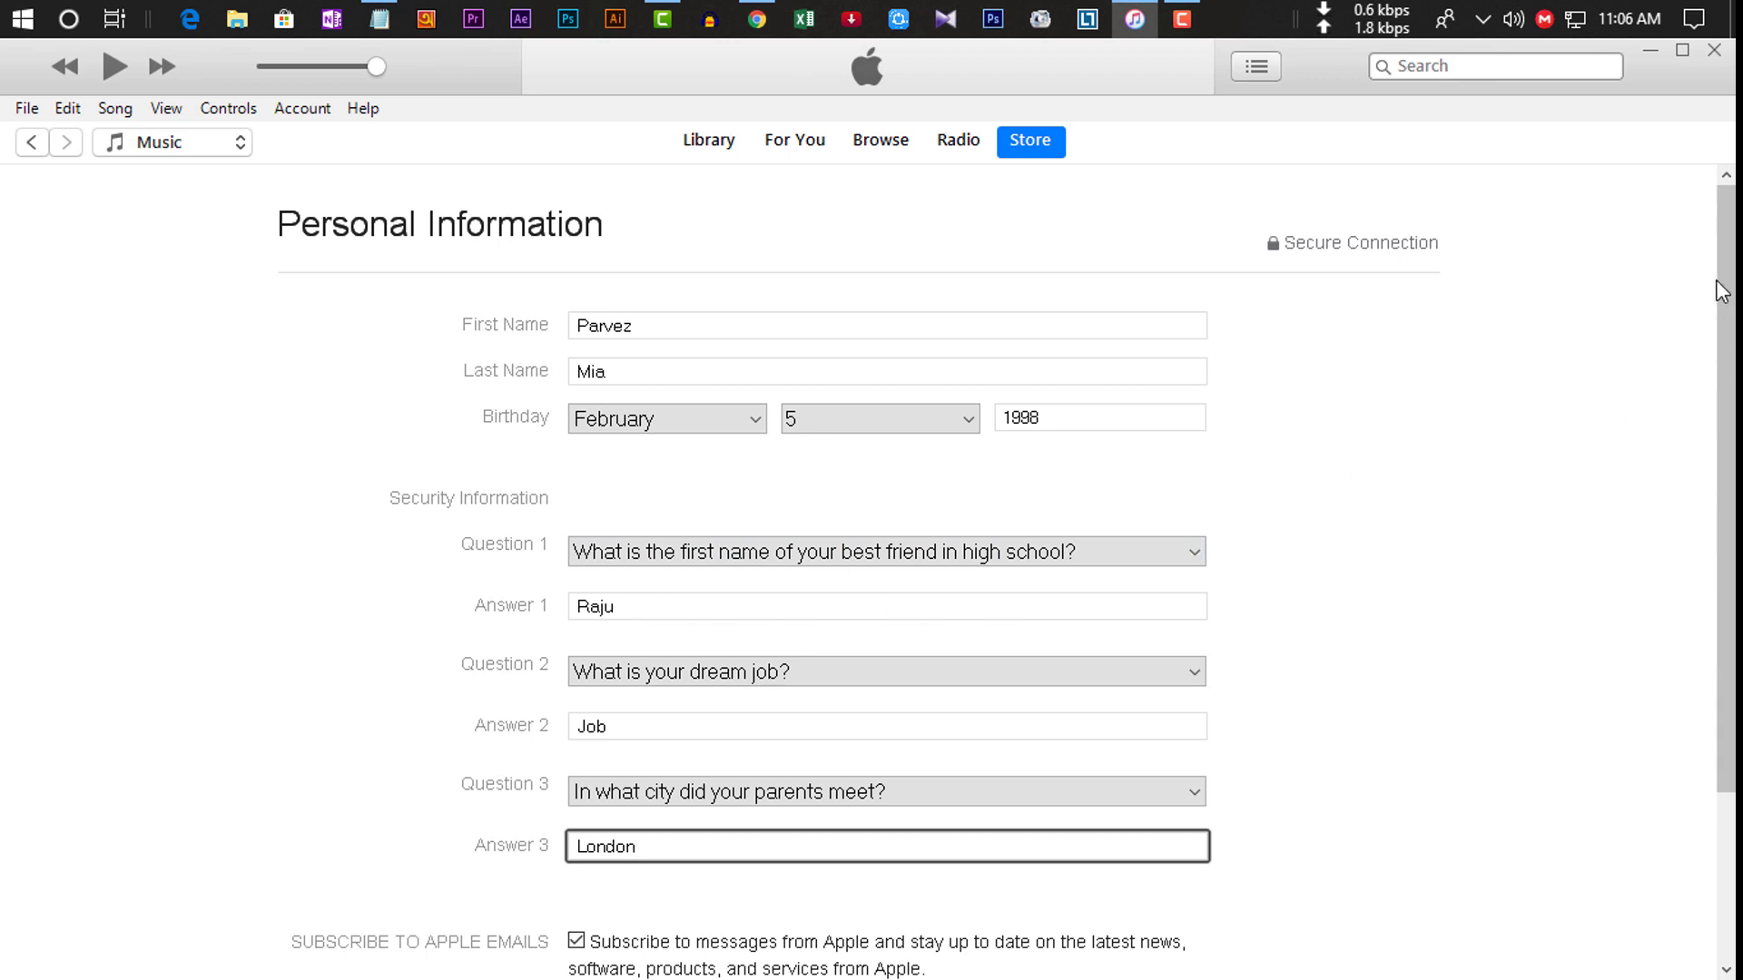
# Recheck all three security question choices, keeping each, and return to Answer 3.
pyautogui.scroll(-1, 1512, 415)
pyautogui.click(759, 477)
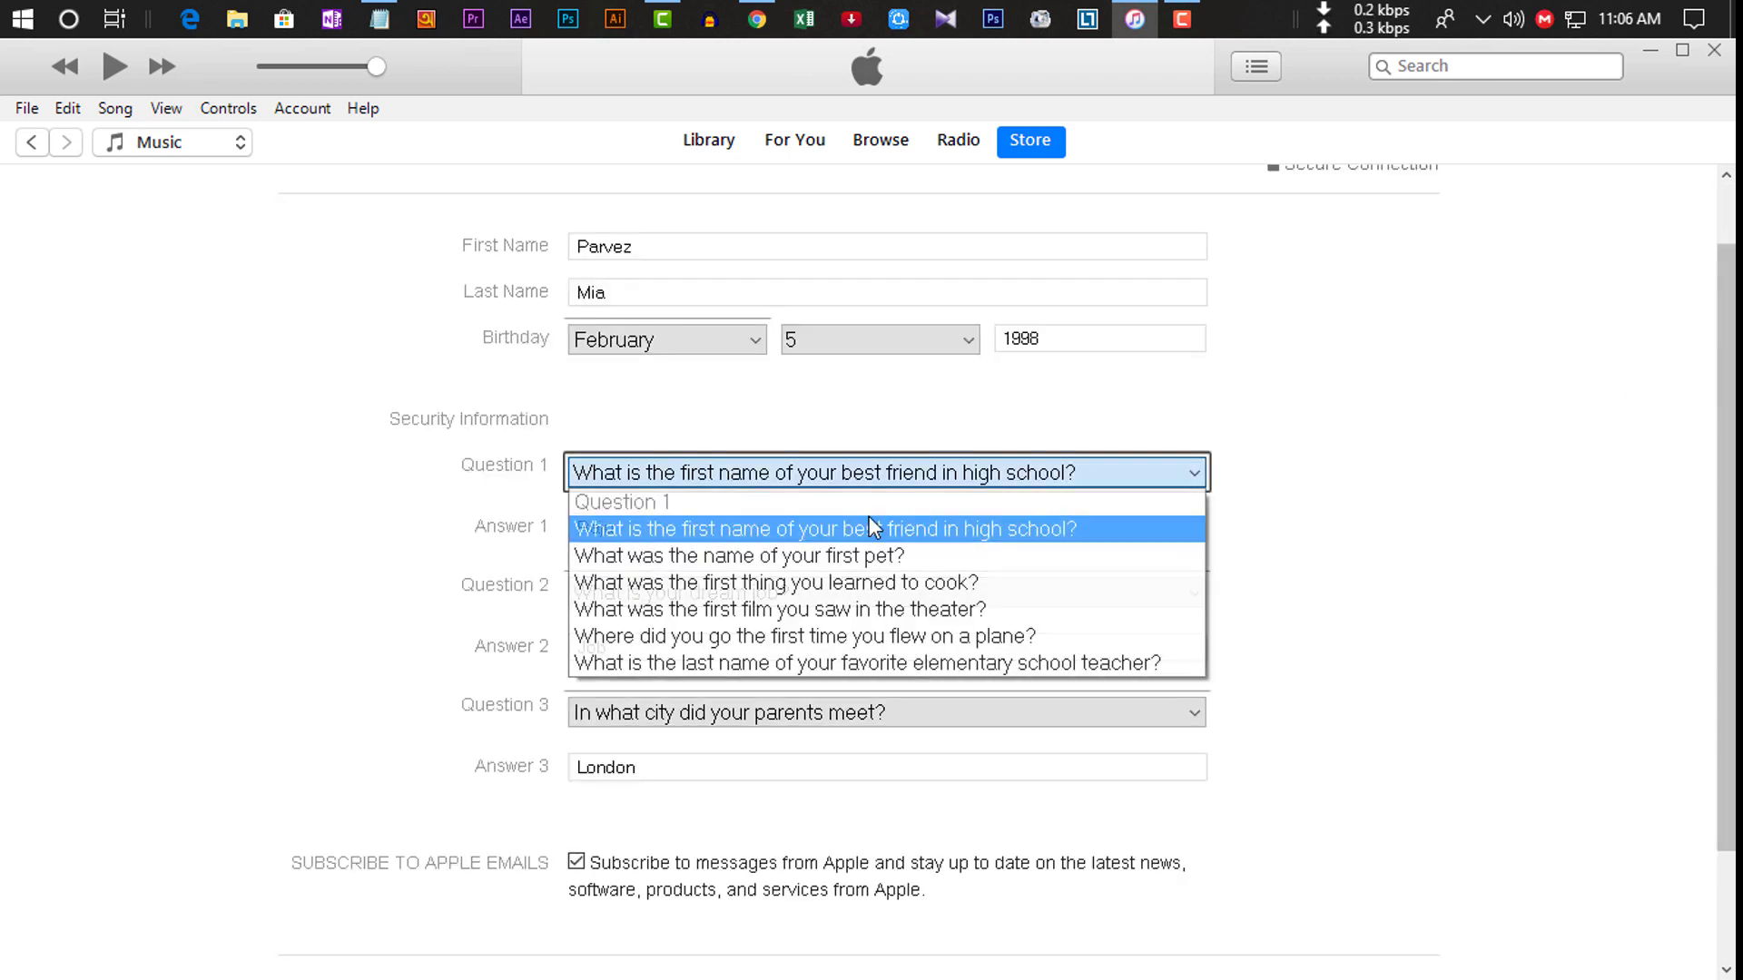
pyautogui.click(1349, 568)
pyautogui.click(778, 596)
pyautogui.click(1358, 699)
pyautogui.click(842, 722)
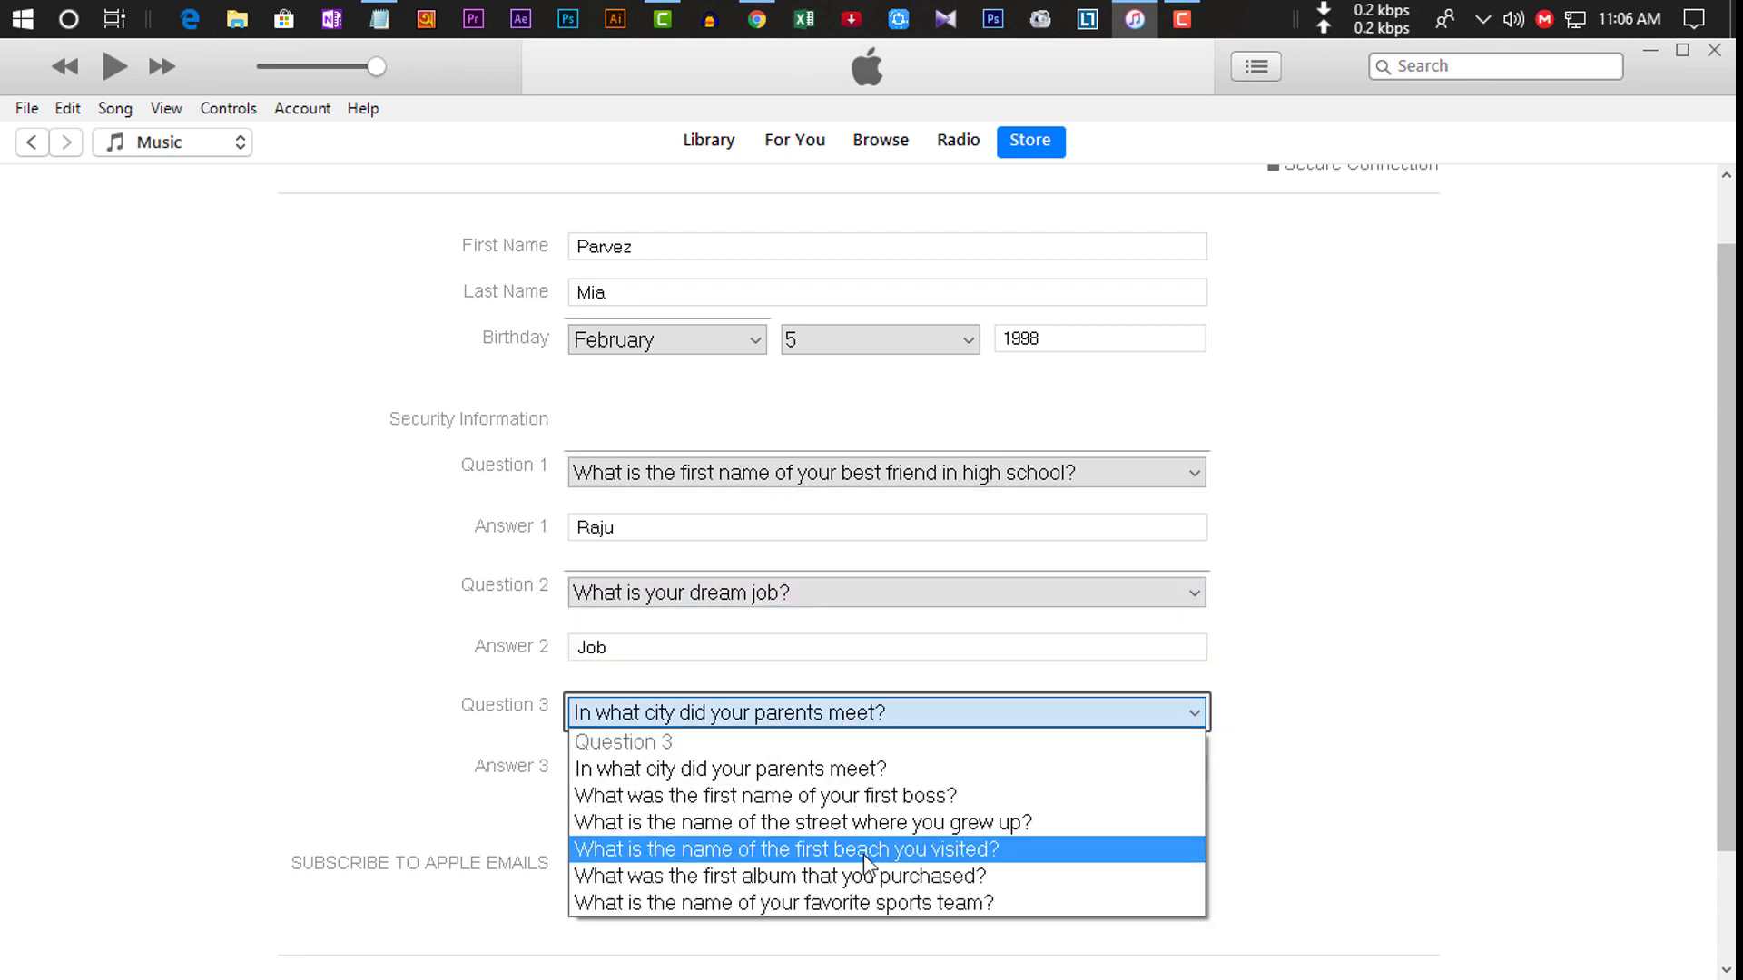
pyautogui.click(1391, 740)
pyautogui.scroll(-1, 1725, 522)
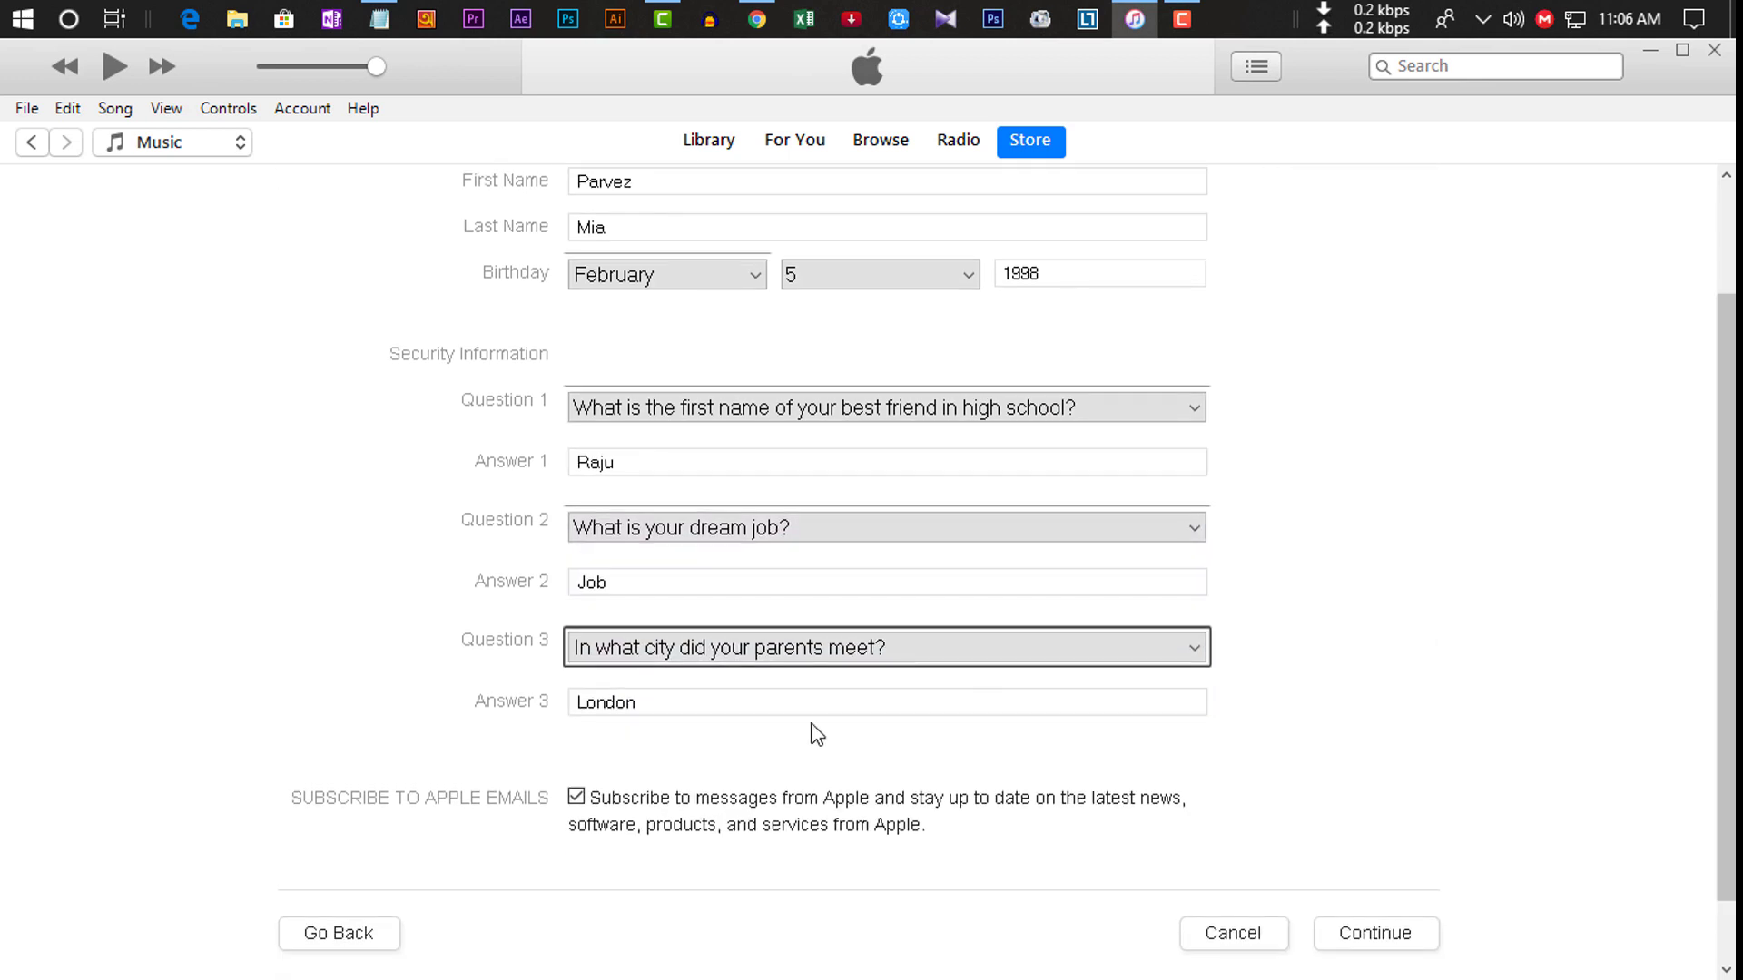
pyautogui.click(684, 697)
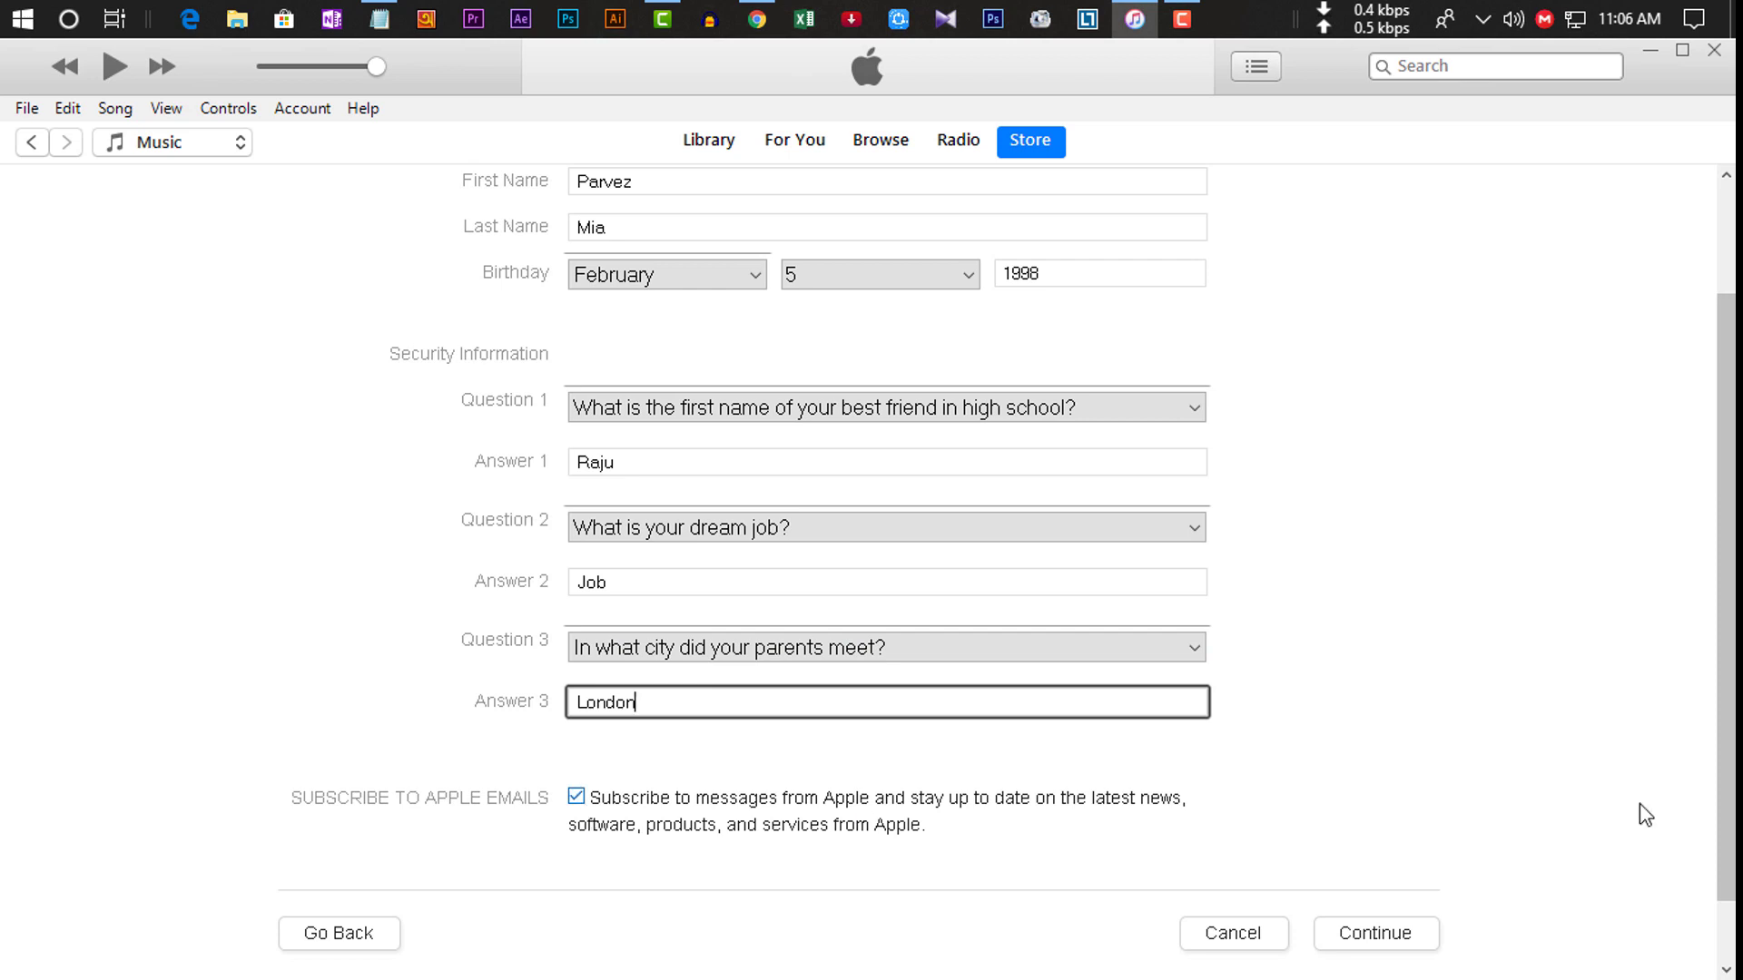
# Continue to the payment page and select None as the payment method.
pyautogui.click(1331, 949)
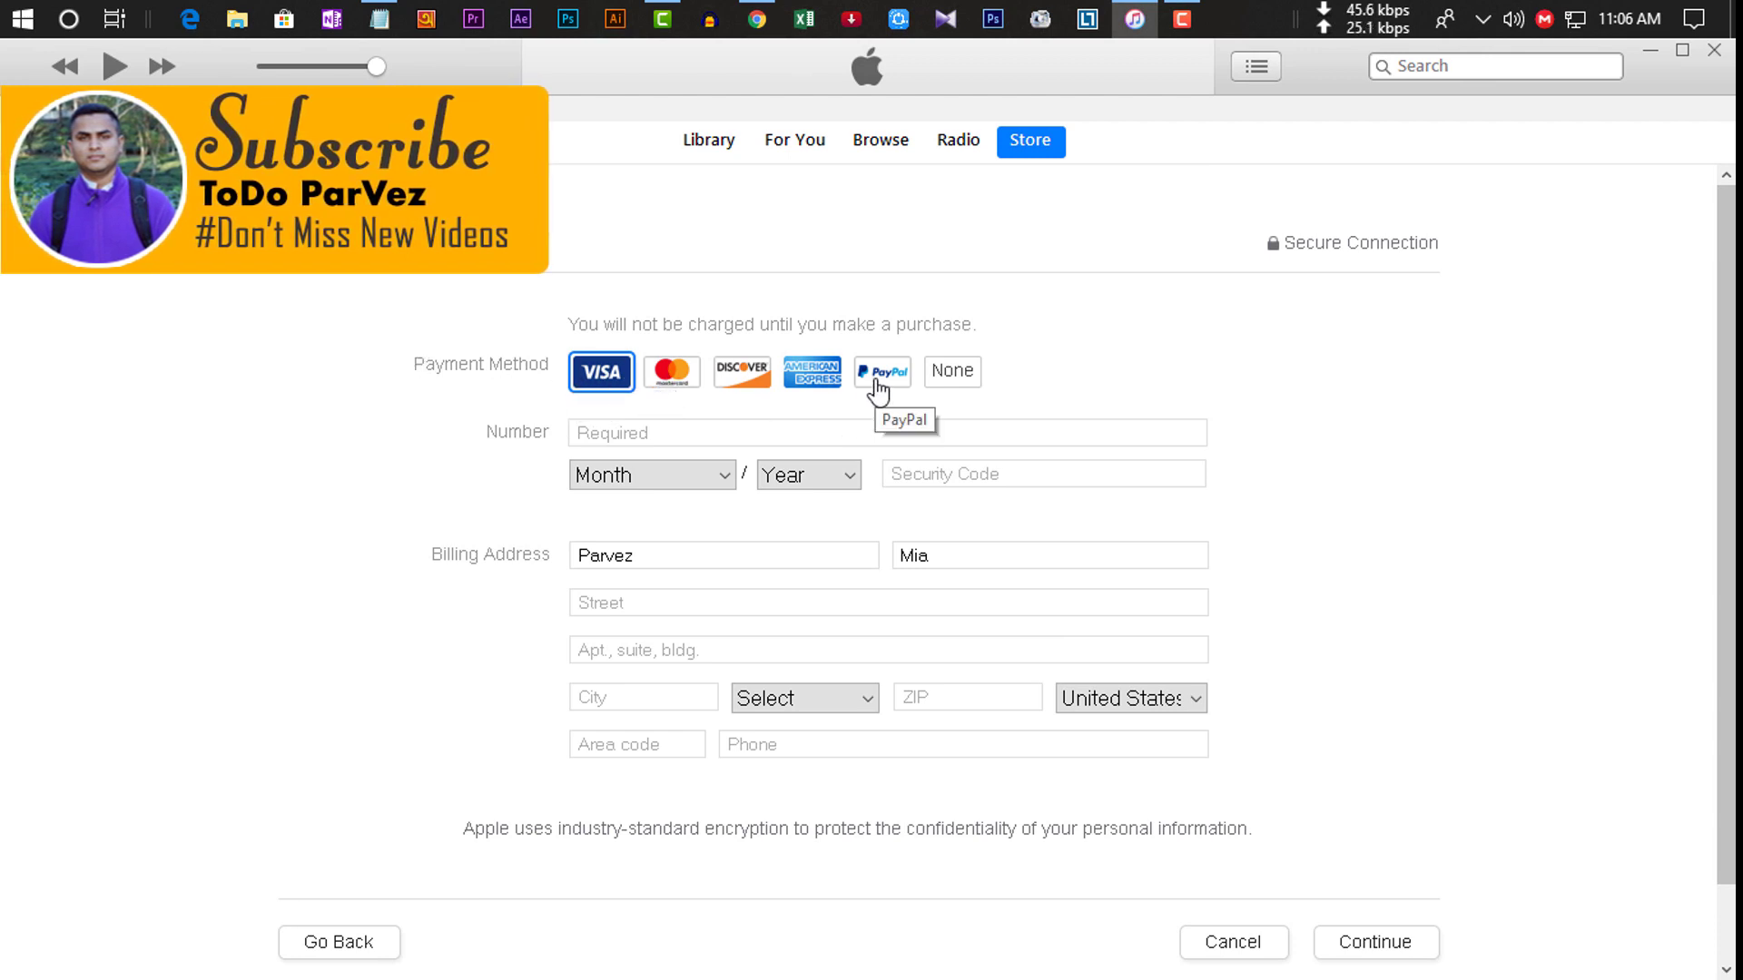
pyautogui.click(949, 432)
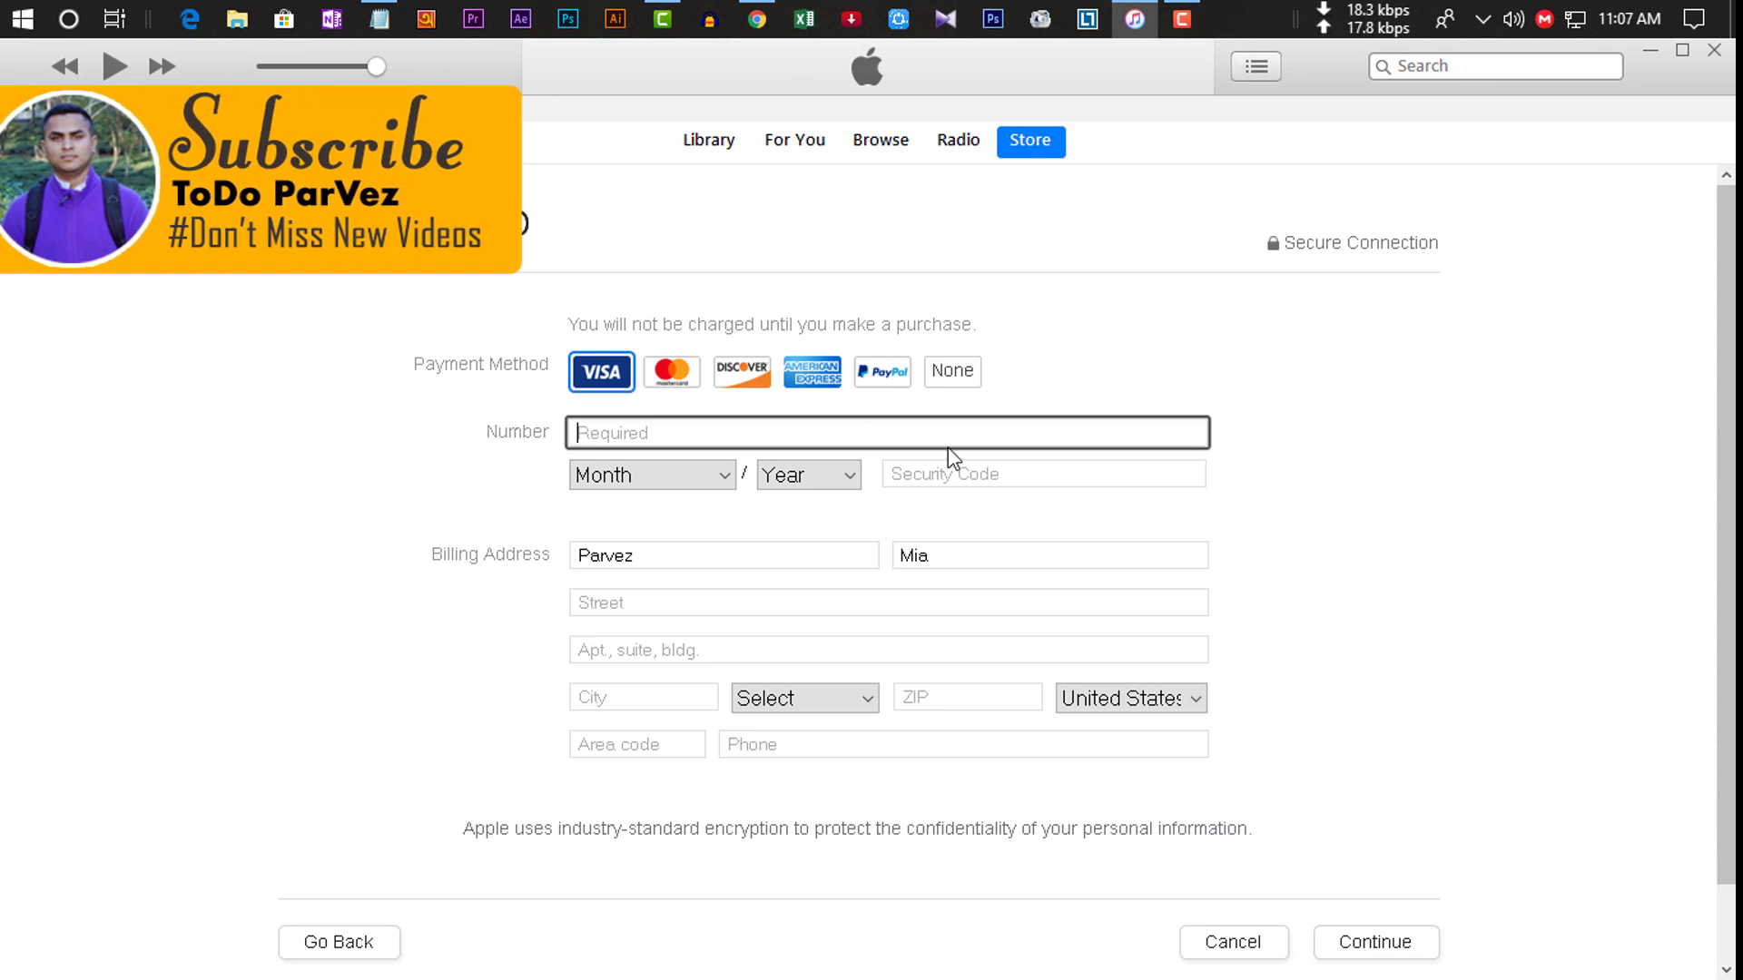
pyautogui.click(951, 370)
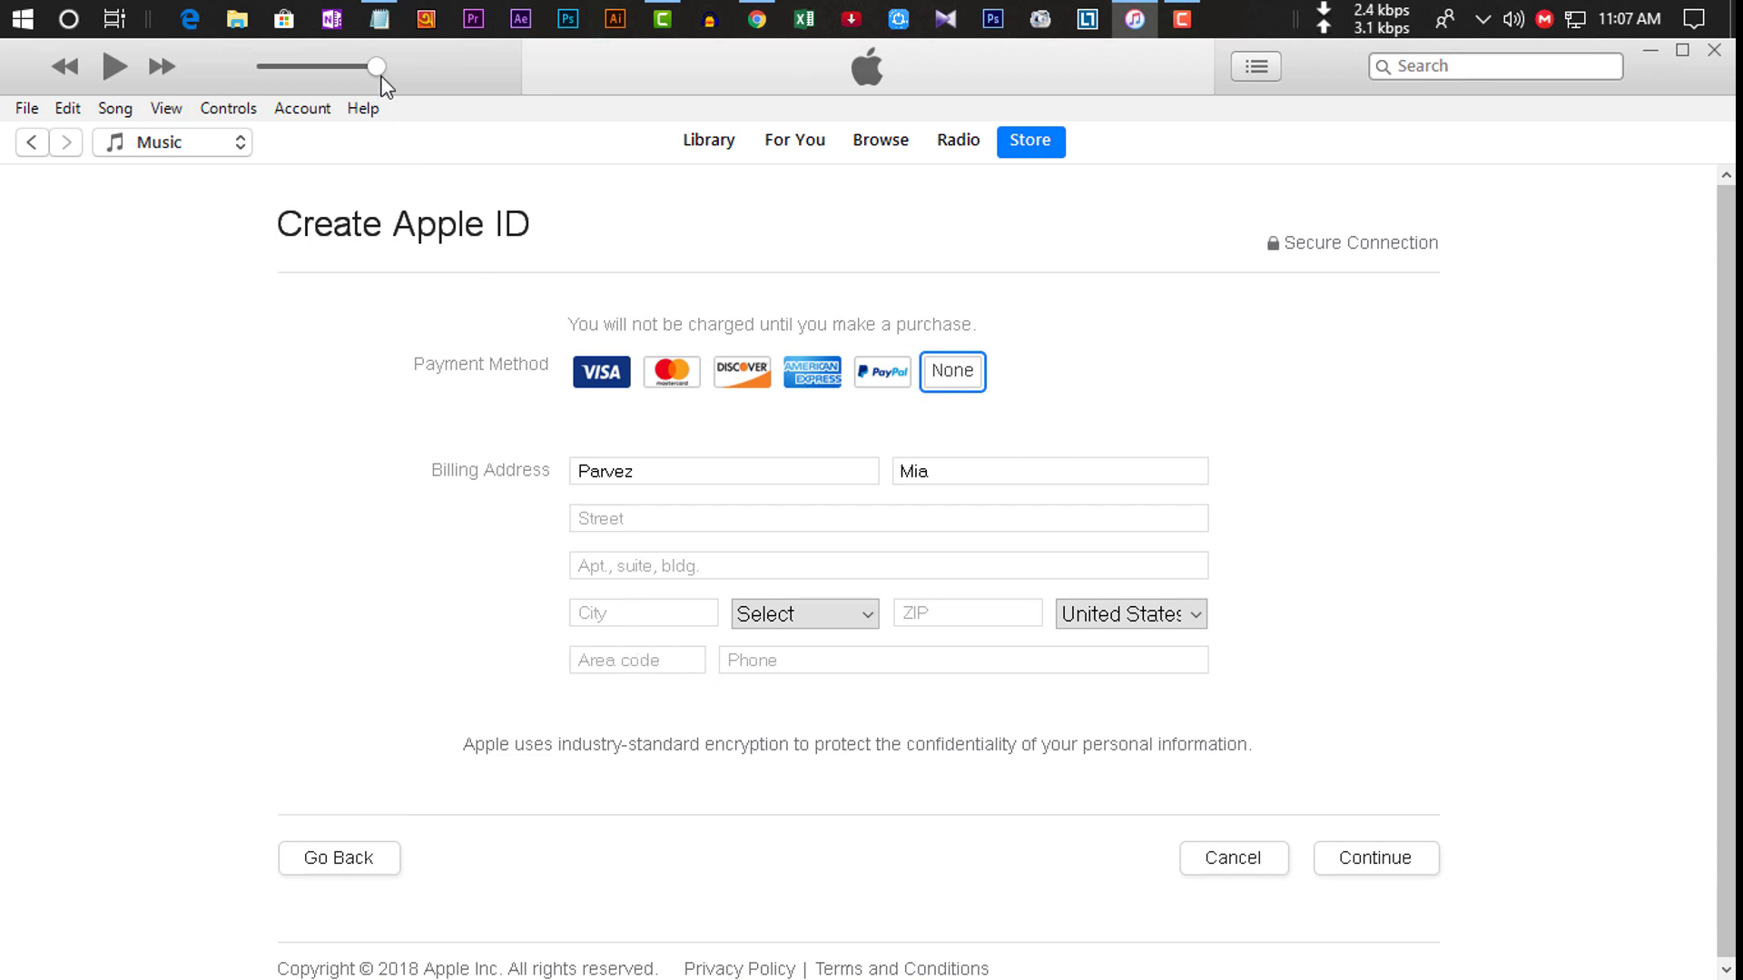
# Copy the street line from the address notes in Notepad and focus the Street field.
pyautogui.click(379, 18)
pyautogui.moveTo(812, 161); pyautogui.dragTo(1474, 168)
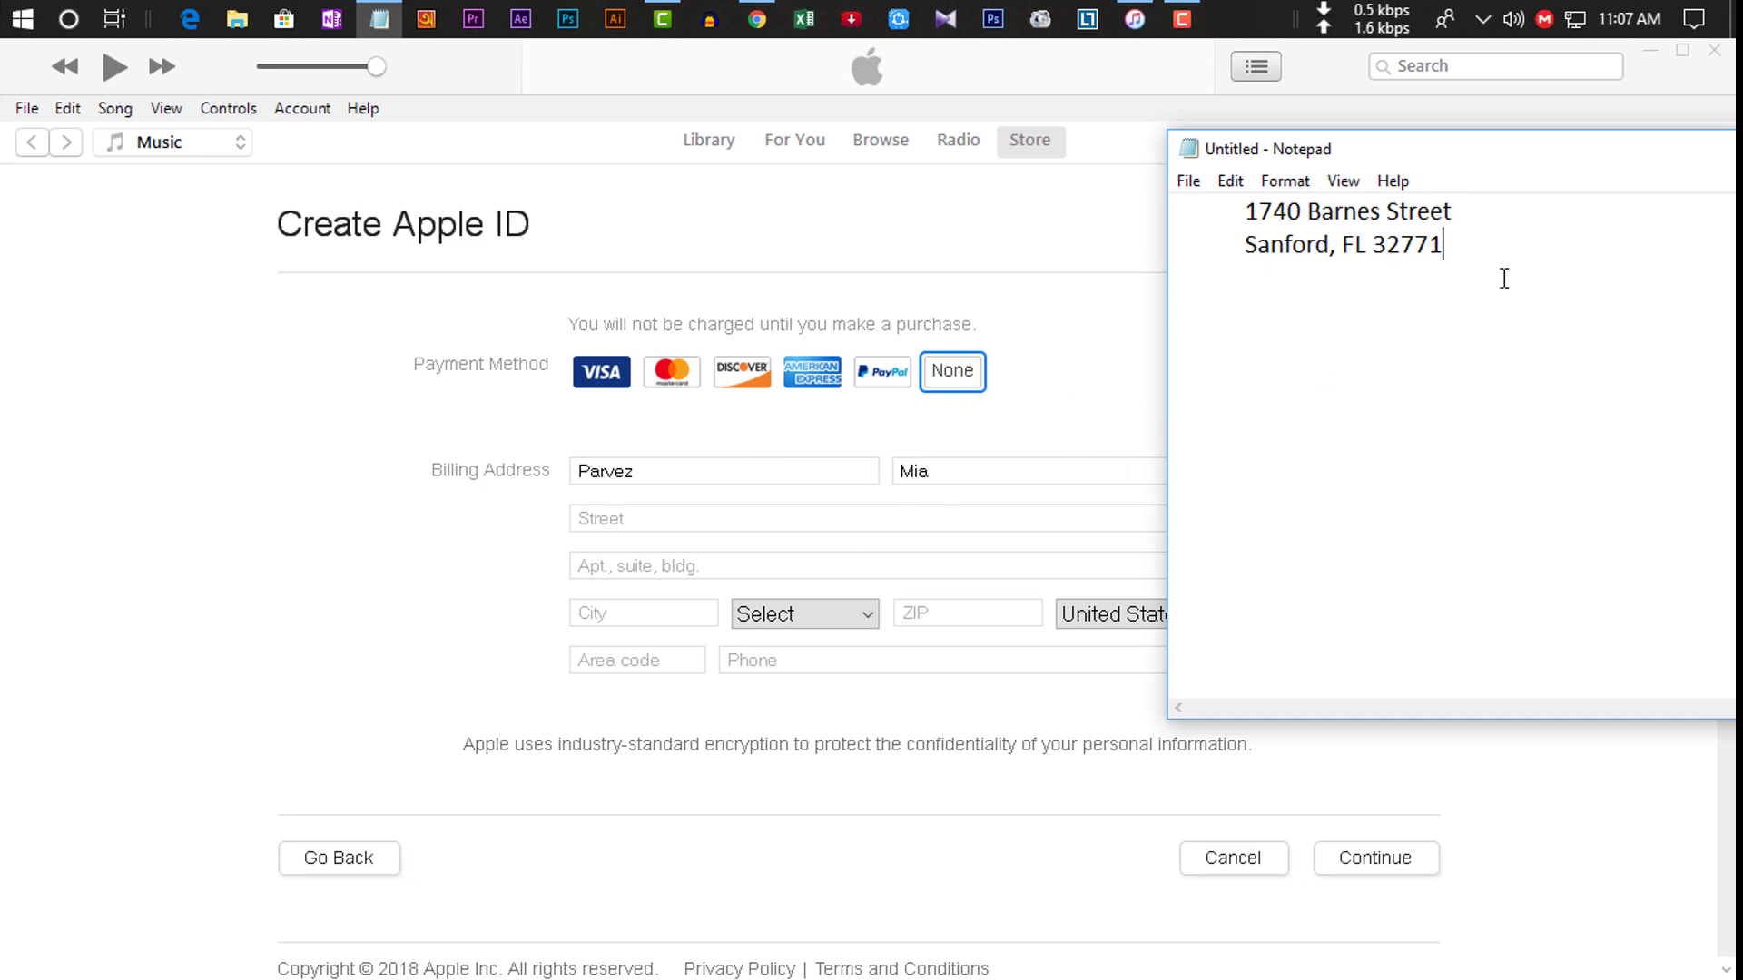
pyautogui.moveTo(1470, 215); pyautogui.dragTo(1227, 212)
pyautogui.rightClick(1280, 215)
pyautogui.click(1384, 304)
pyautogui.click(654, 513)
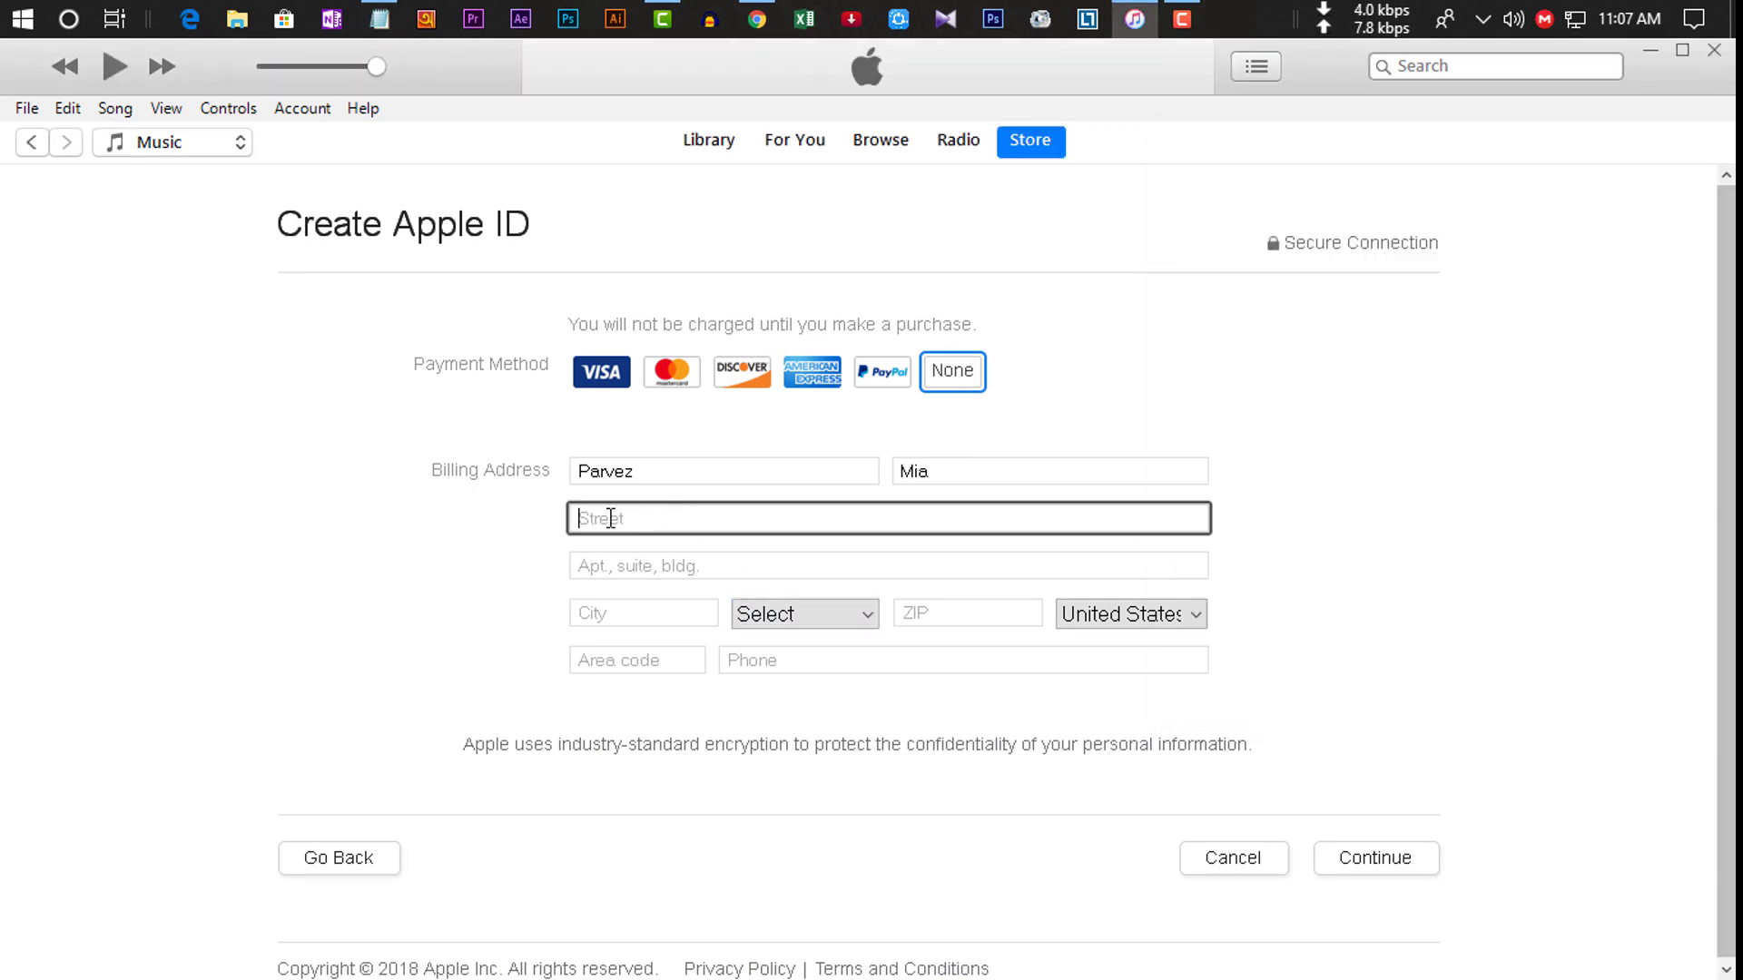
# Paste the street and ZIP code, choose the state, and enter the city.
pyautogui.hotkey('ctrl', 'v')
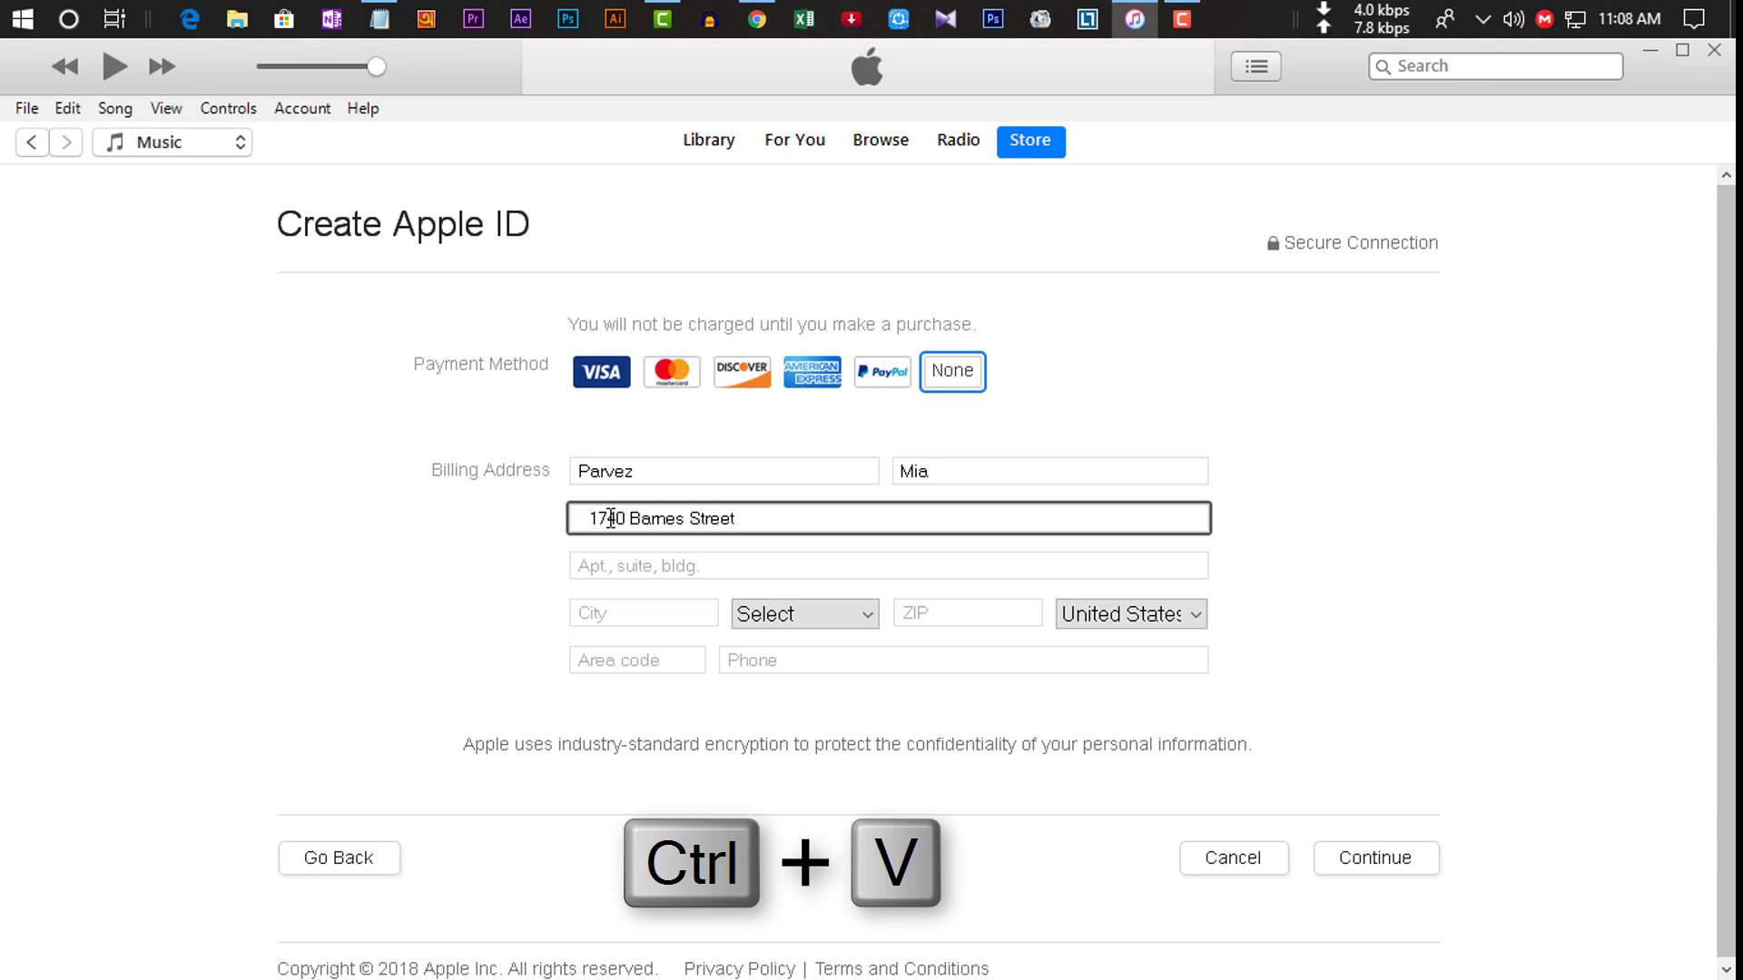
pyautogui.click(949, 610)
pyautogui.hotkey('ctrl', 'v')
pyautogui.click(805, 614)
pyautogui.scroll(-8, 984, 486)
pyautogui.scroll(7, 985, 486)
pyautogui.click(817, 260)
pyautogui.hotkey('alt', 'Tab')
pyautogui.click(645, 610)
pyautogui.write('Sanford,')
# Enter the area code and phone number, review the billing entries, and submit.
pyautogui.click(636, 659)
pyautogui.press('Tab')
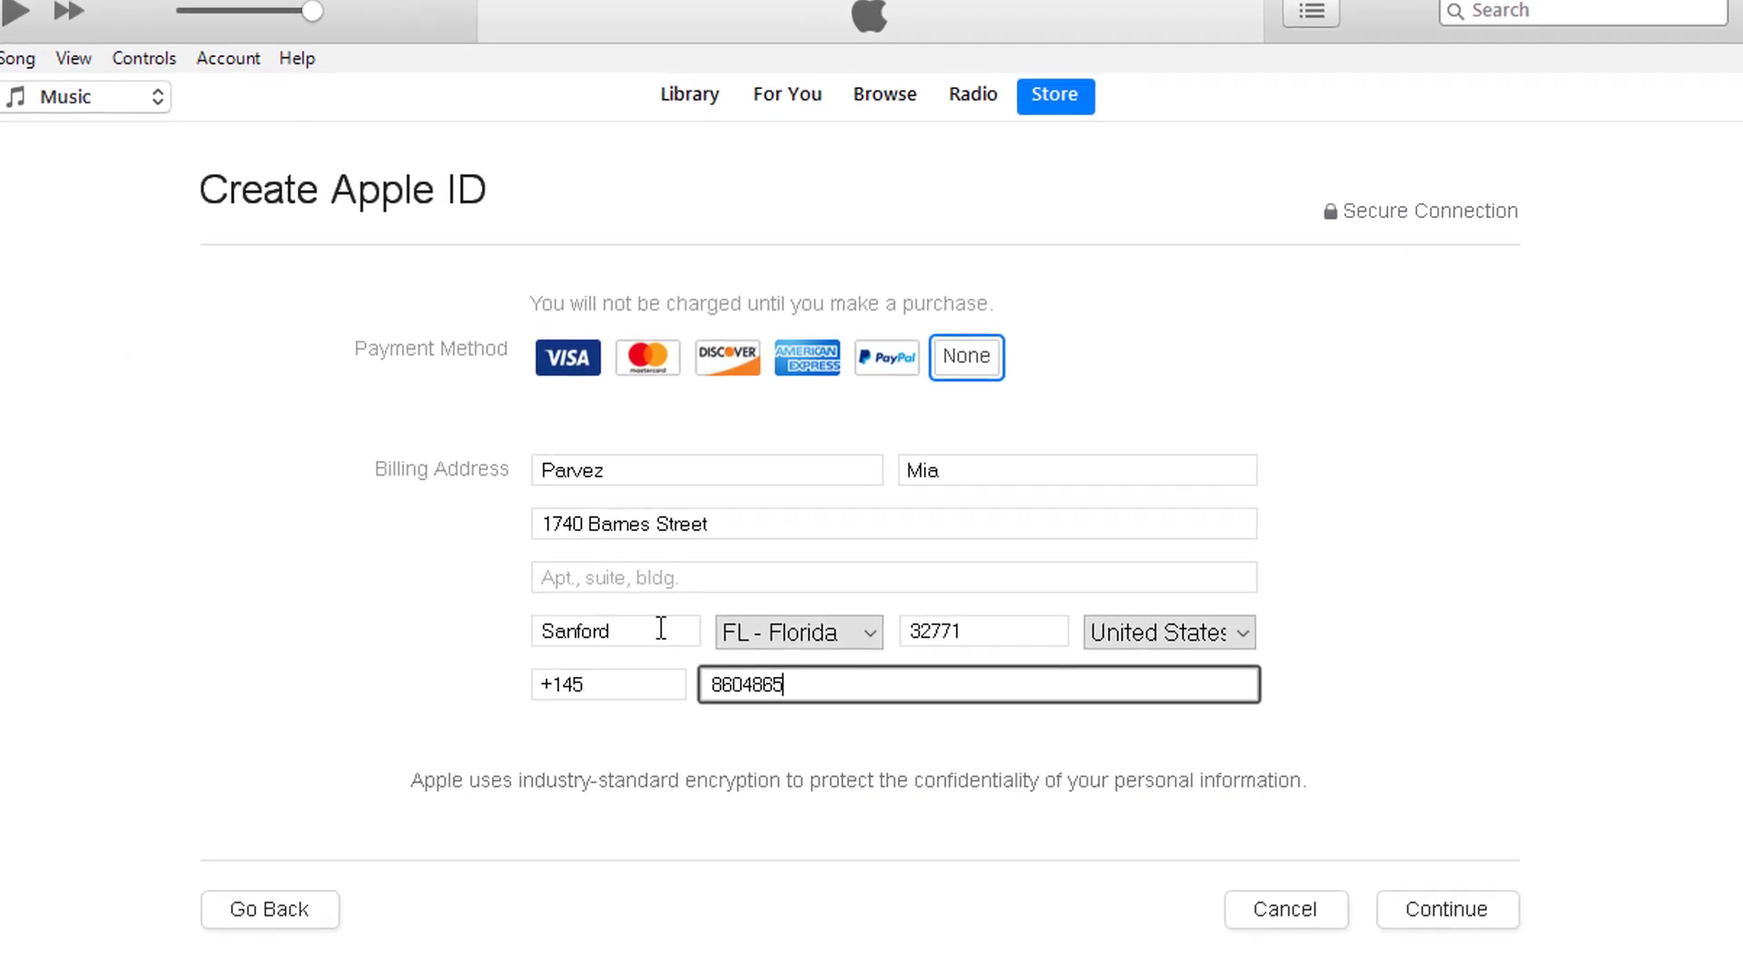
pyautogui.click(650, 628)
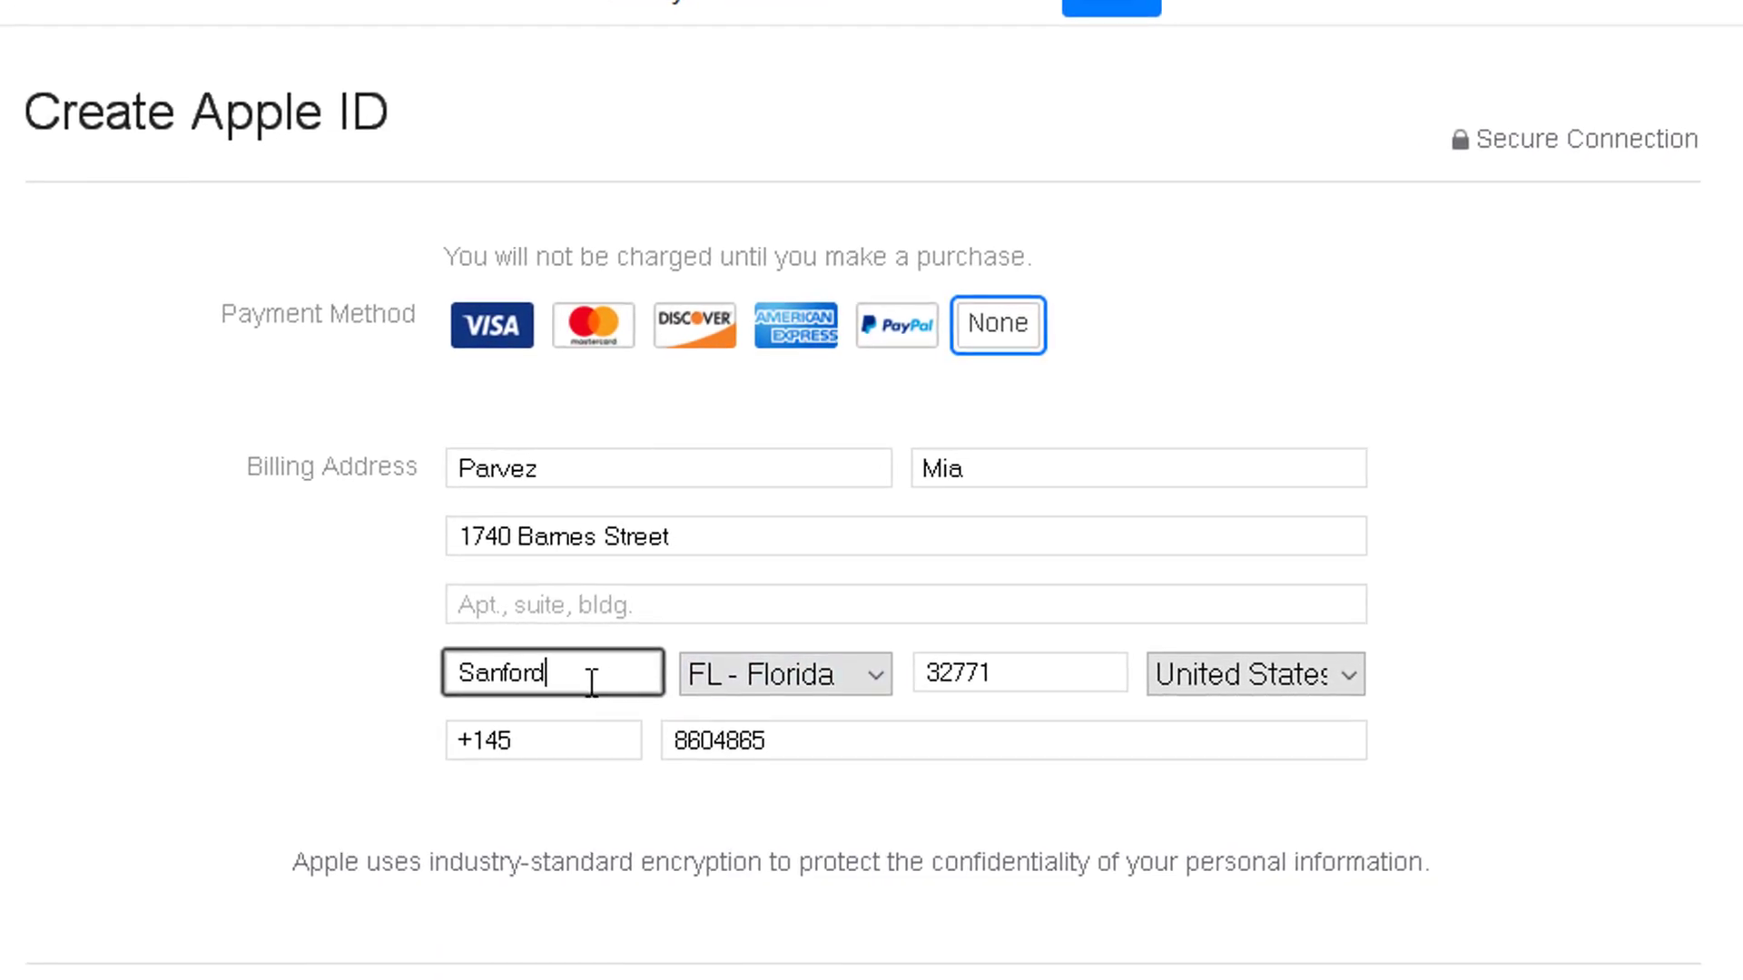
pyautogui.click(1051, 686)
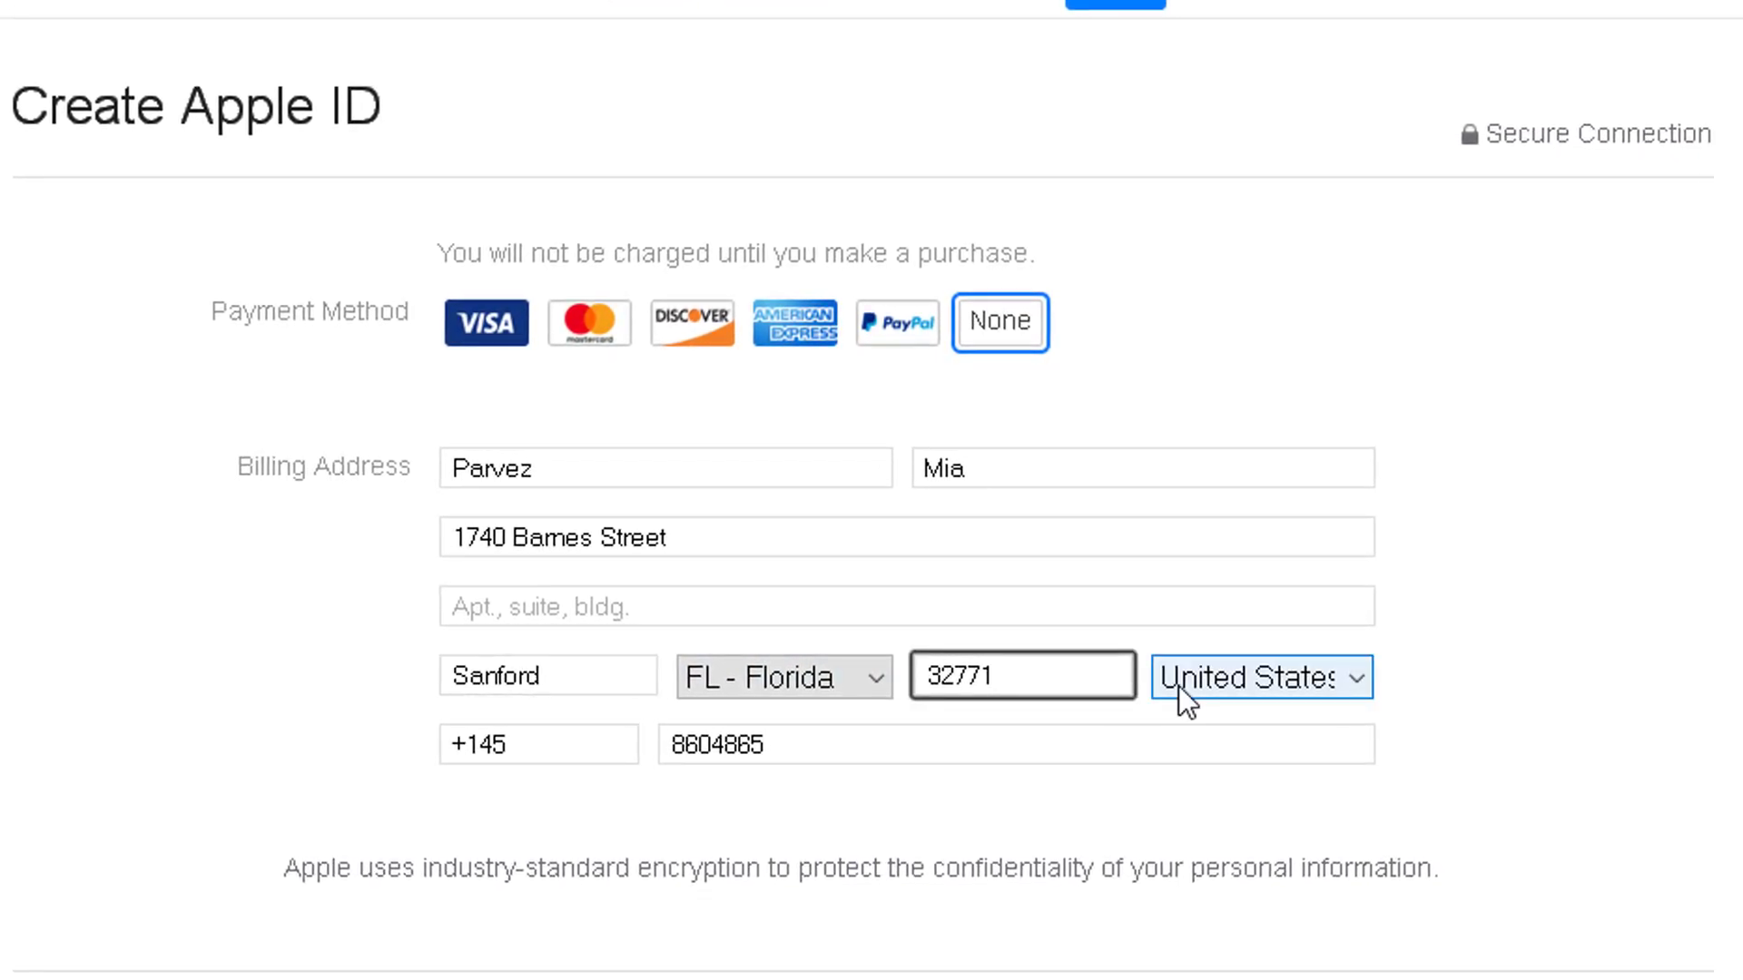
pyautogui.click(592, 740)
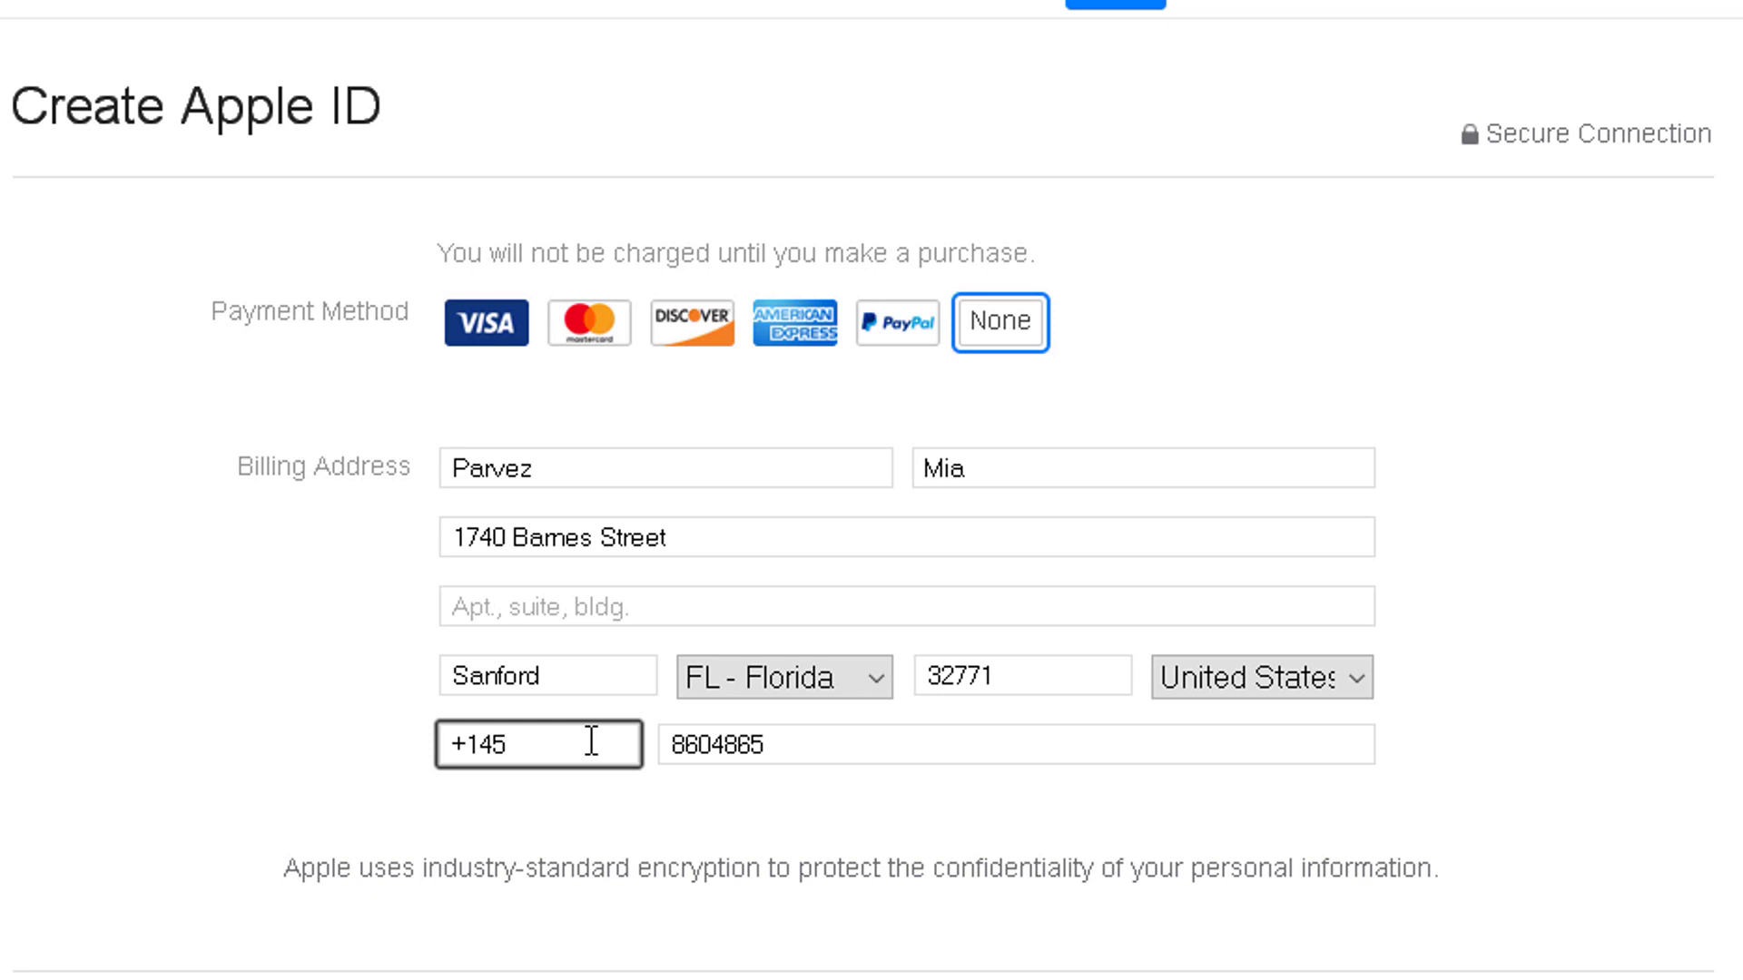
pyautogui.click(799, 743)
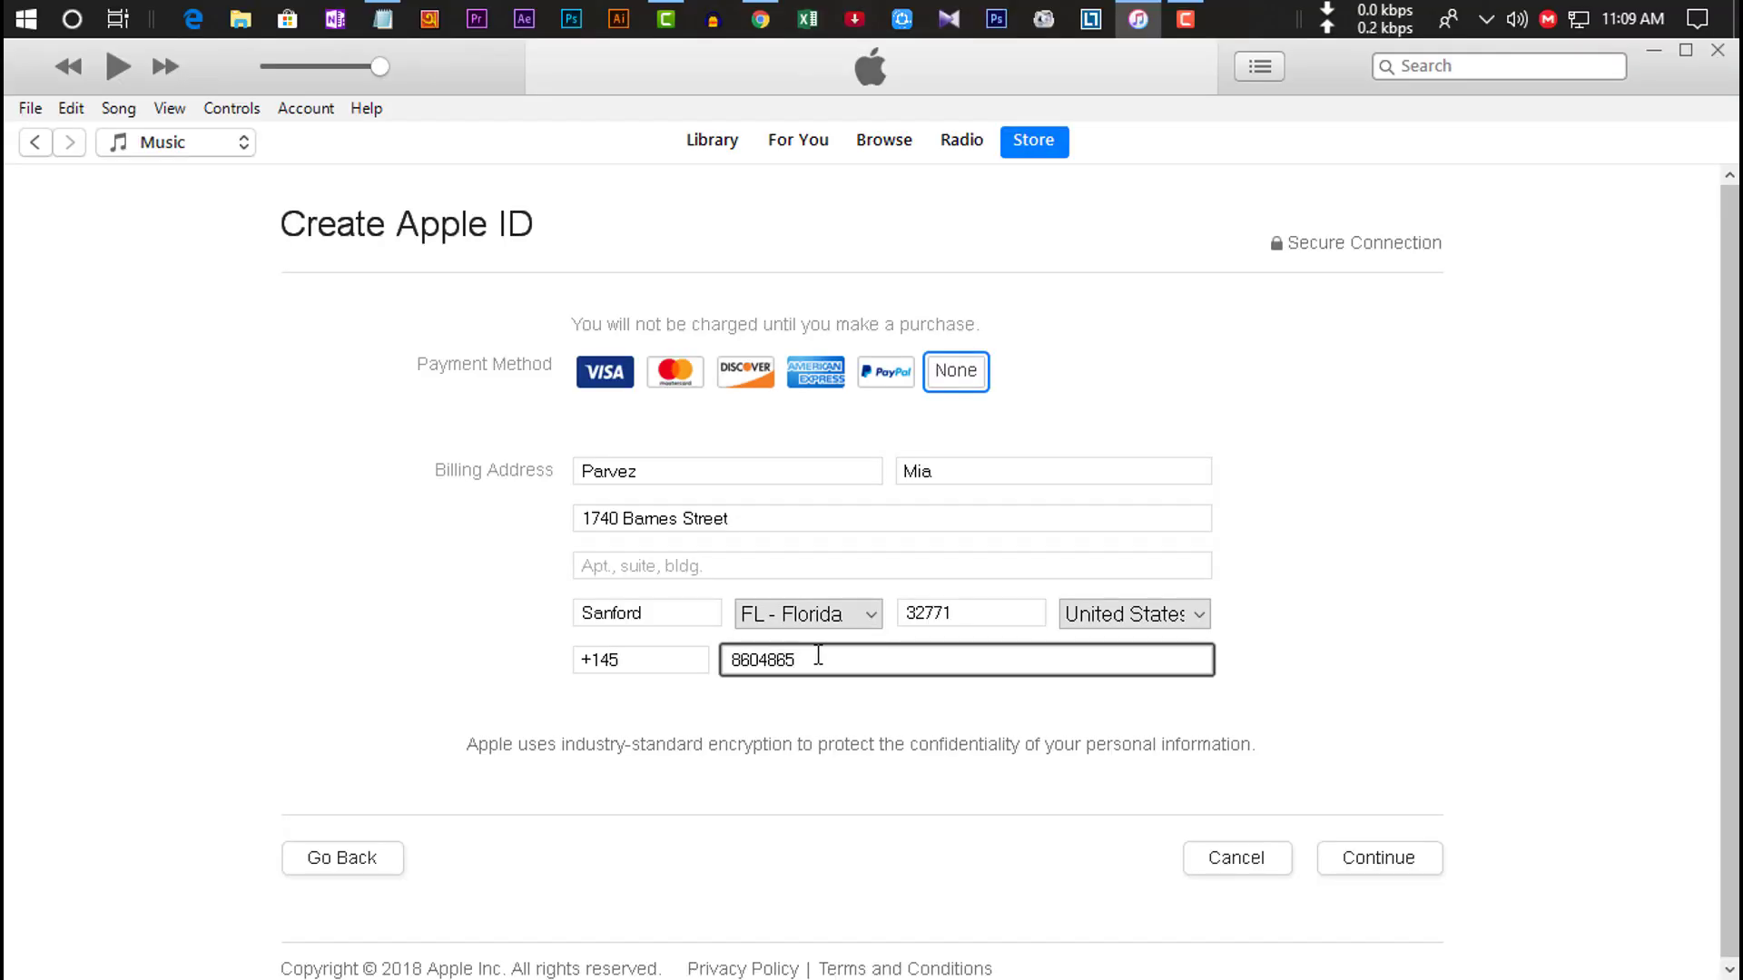
pyautogui.click(1396, 879)
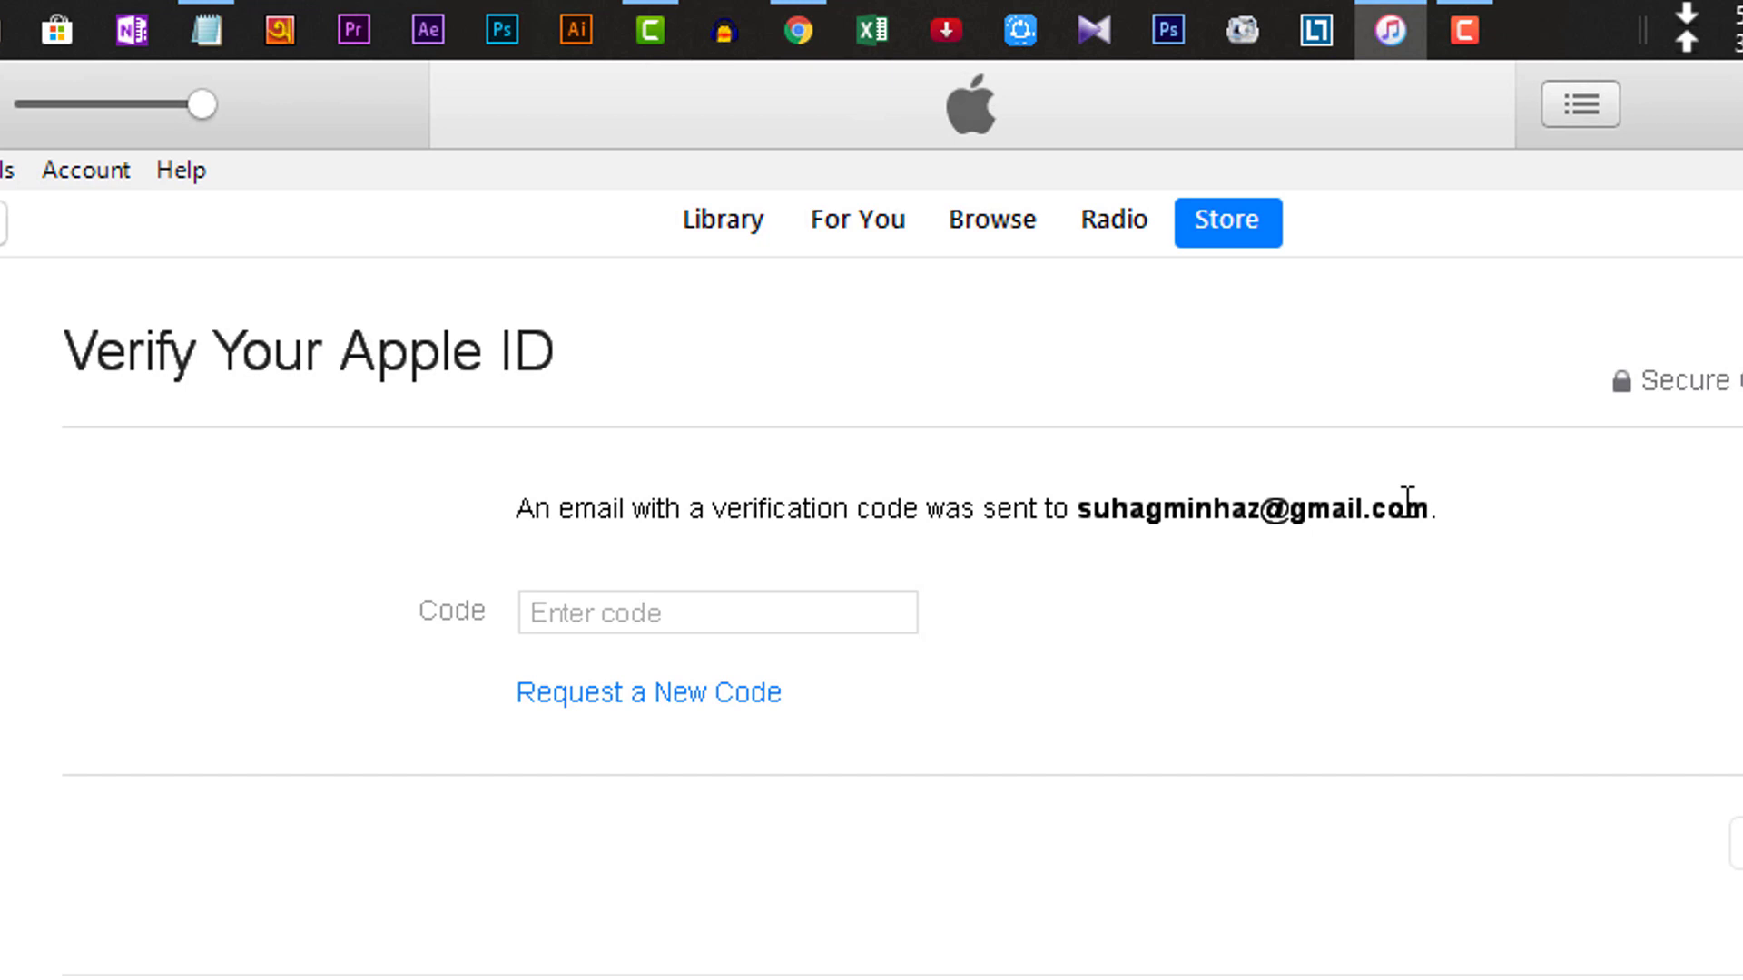
# Focus the Code field on the Verify Your Apple ID page.
pyautogui.click(713, 618)
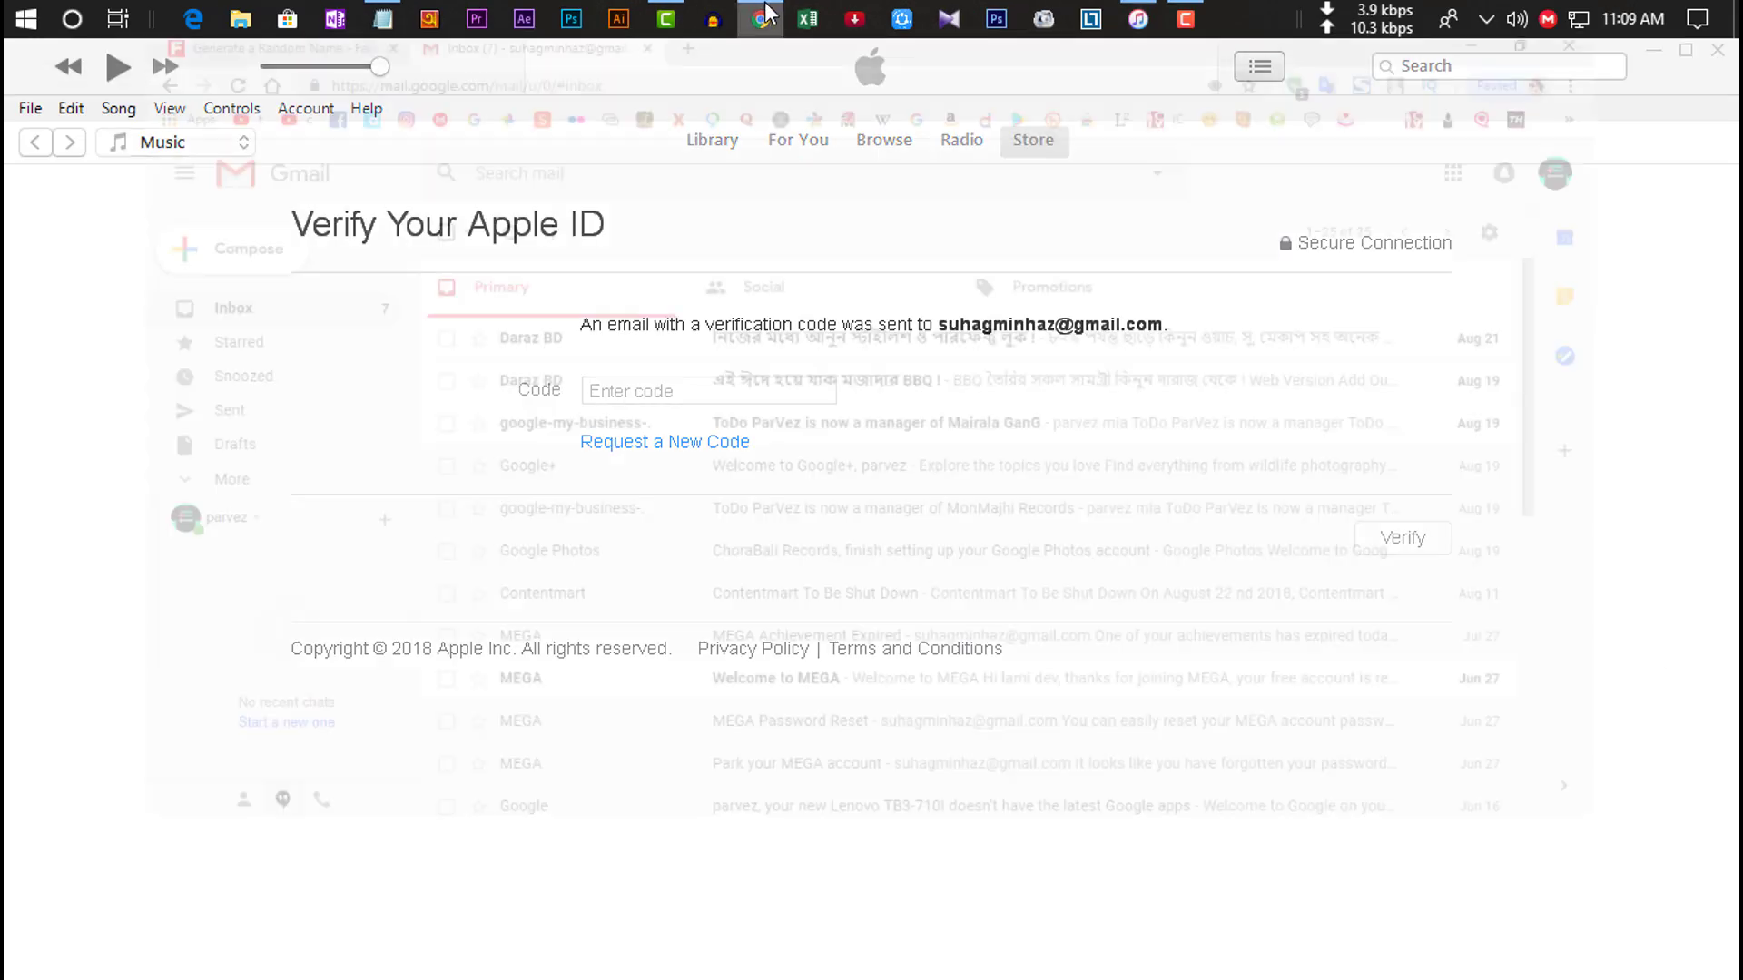
# Refresh Gmail, open the 'Verify your Apple ID email address' message and copy its code.
pyautogui.click(761, 18)
pyautogui.click(442, 285)
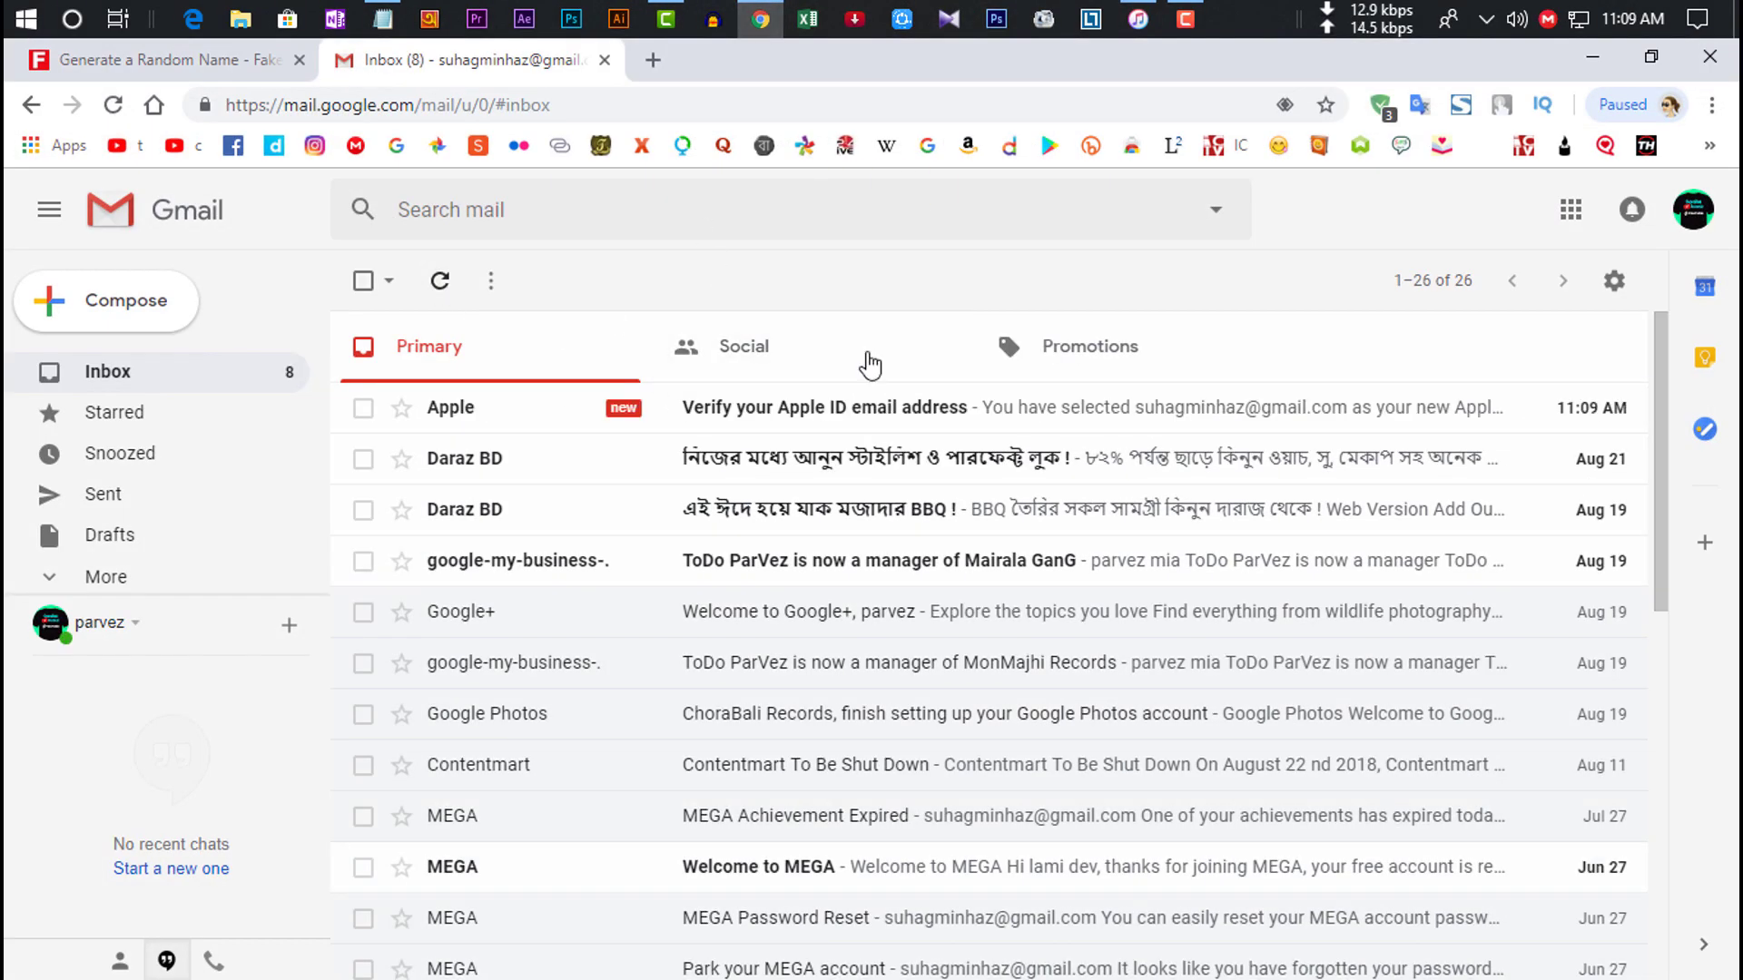
pyautogui.click(932, 418)
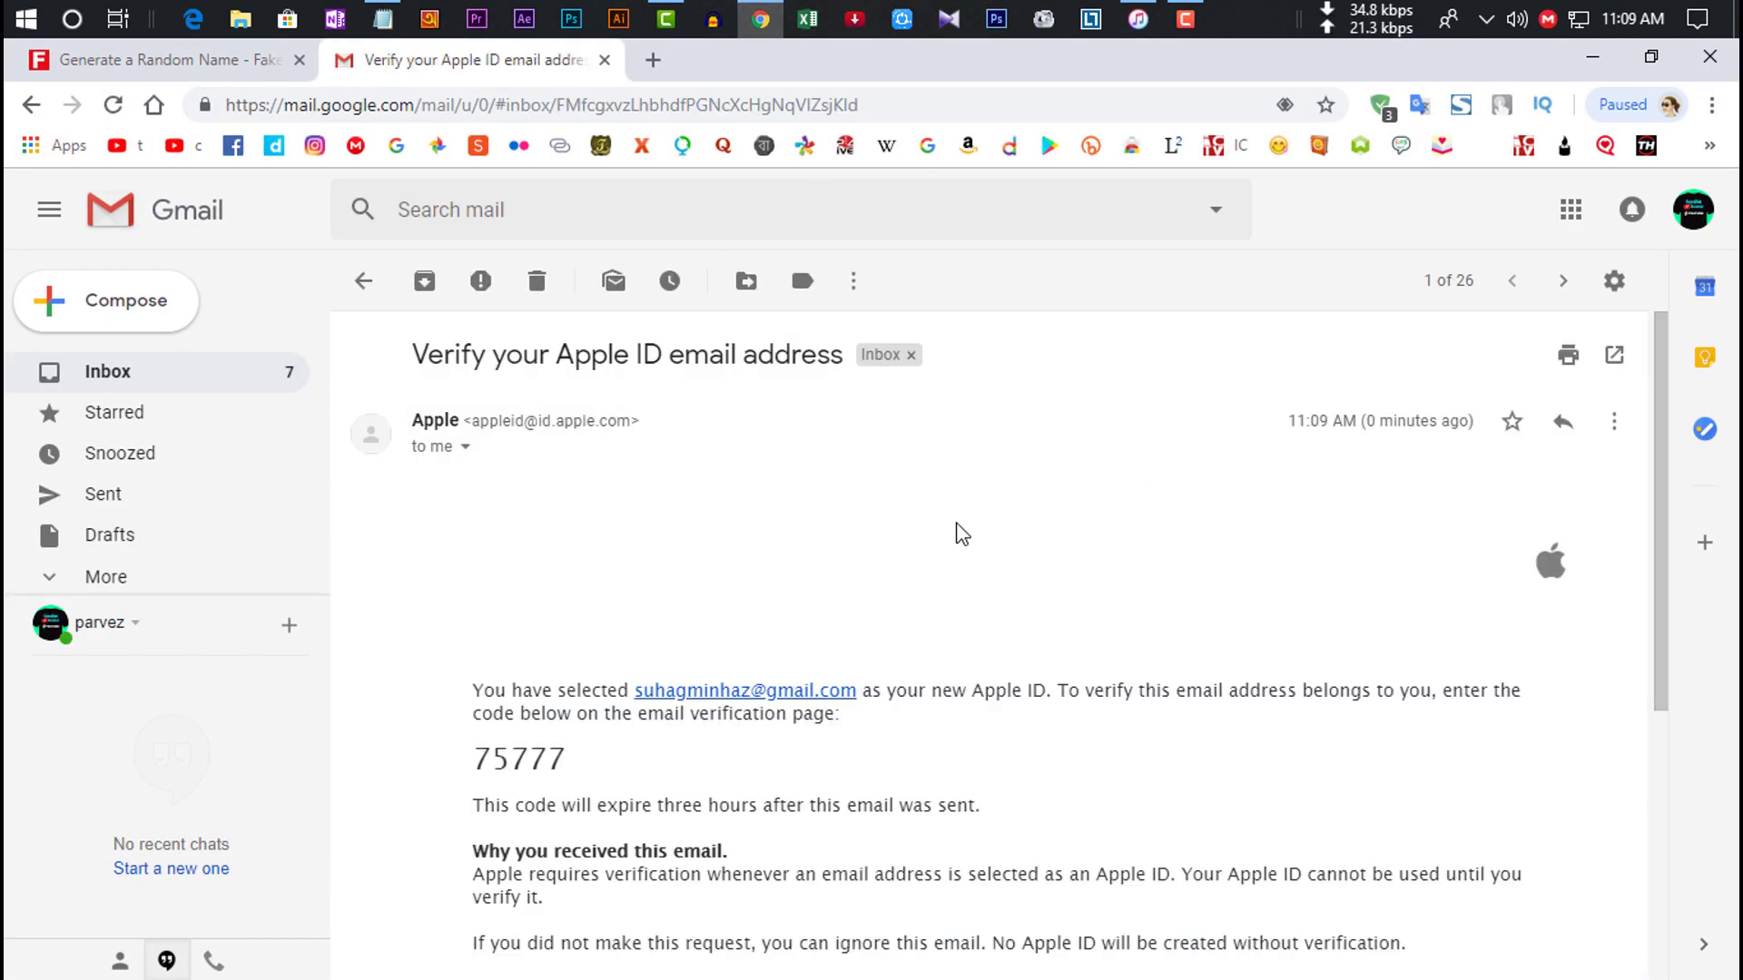
pyautogui.doubleClick(497, 759)
pyautogui.rightClick(505, 772)
pyautogui.click(624, 786)
pyautogui.click(677, 514)
# Paste the emailed code into iTunes, verify and continue, then check the Account menu.
pyautogui.click(1138, 20)
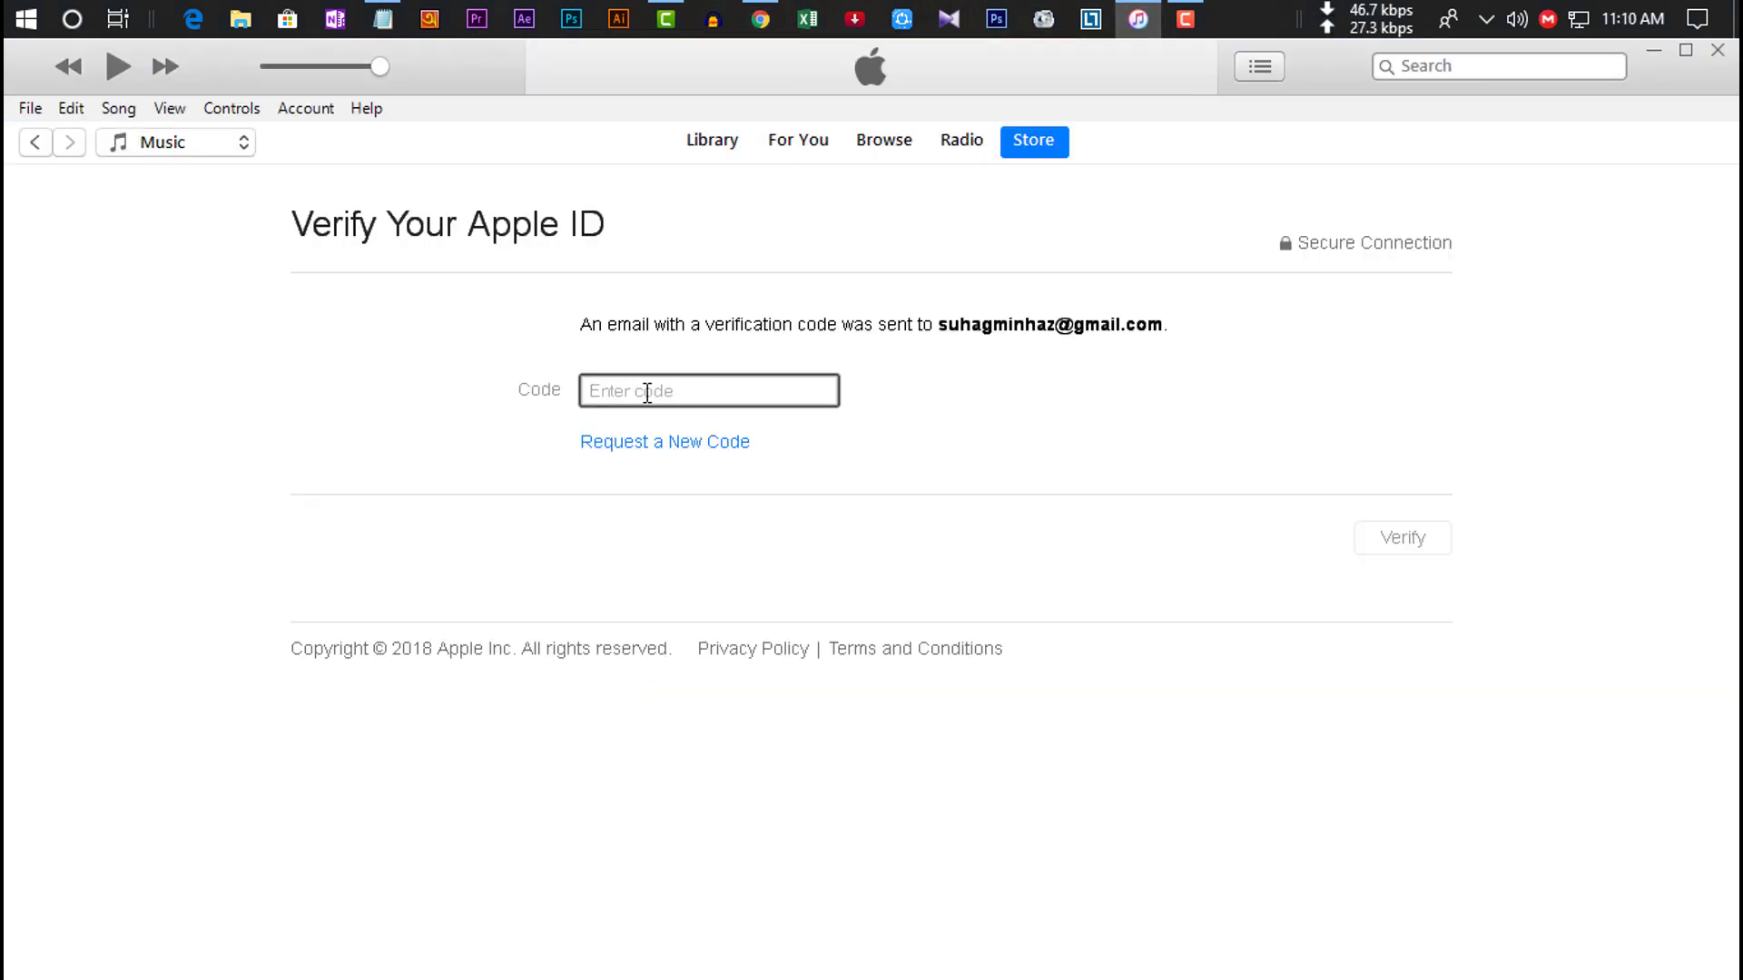
pyautogui.hotkey('ctrl', 'v')
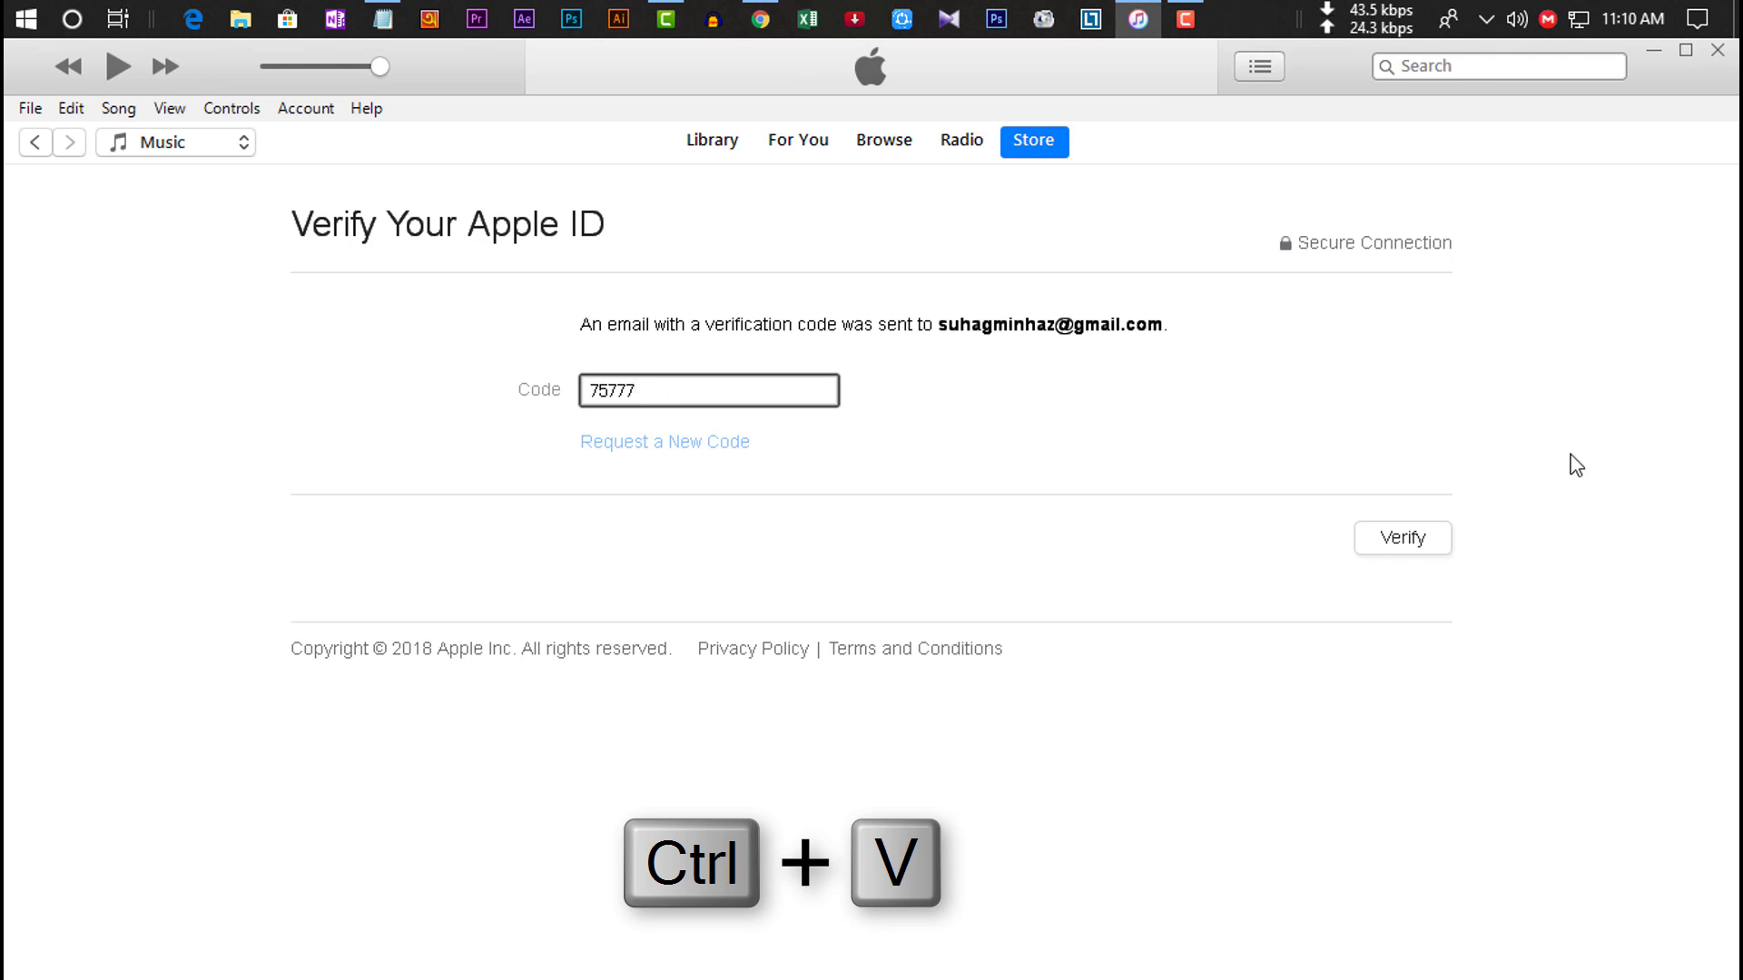
pyautogui.click(1413, 538)
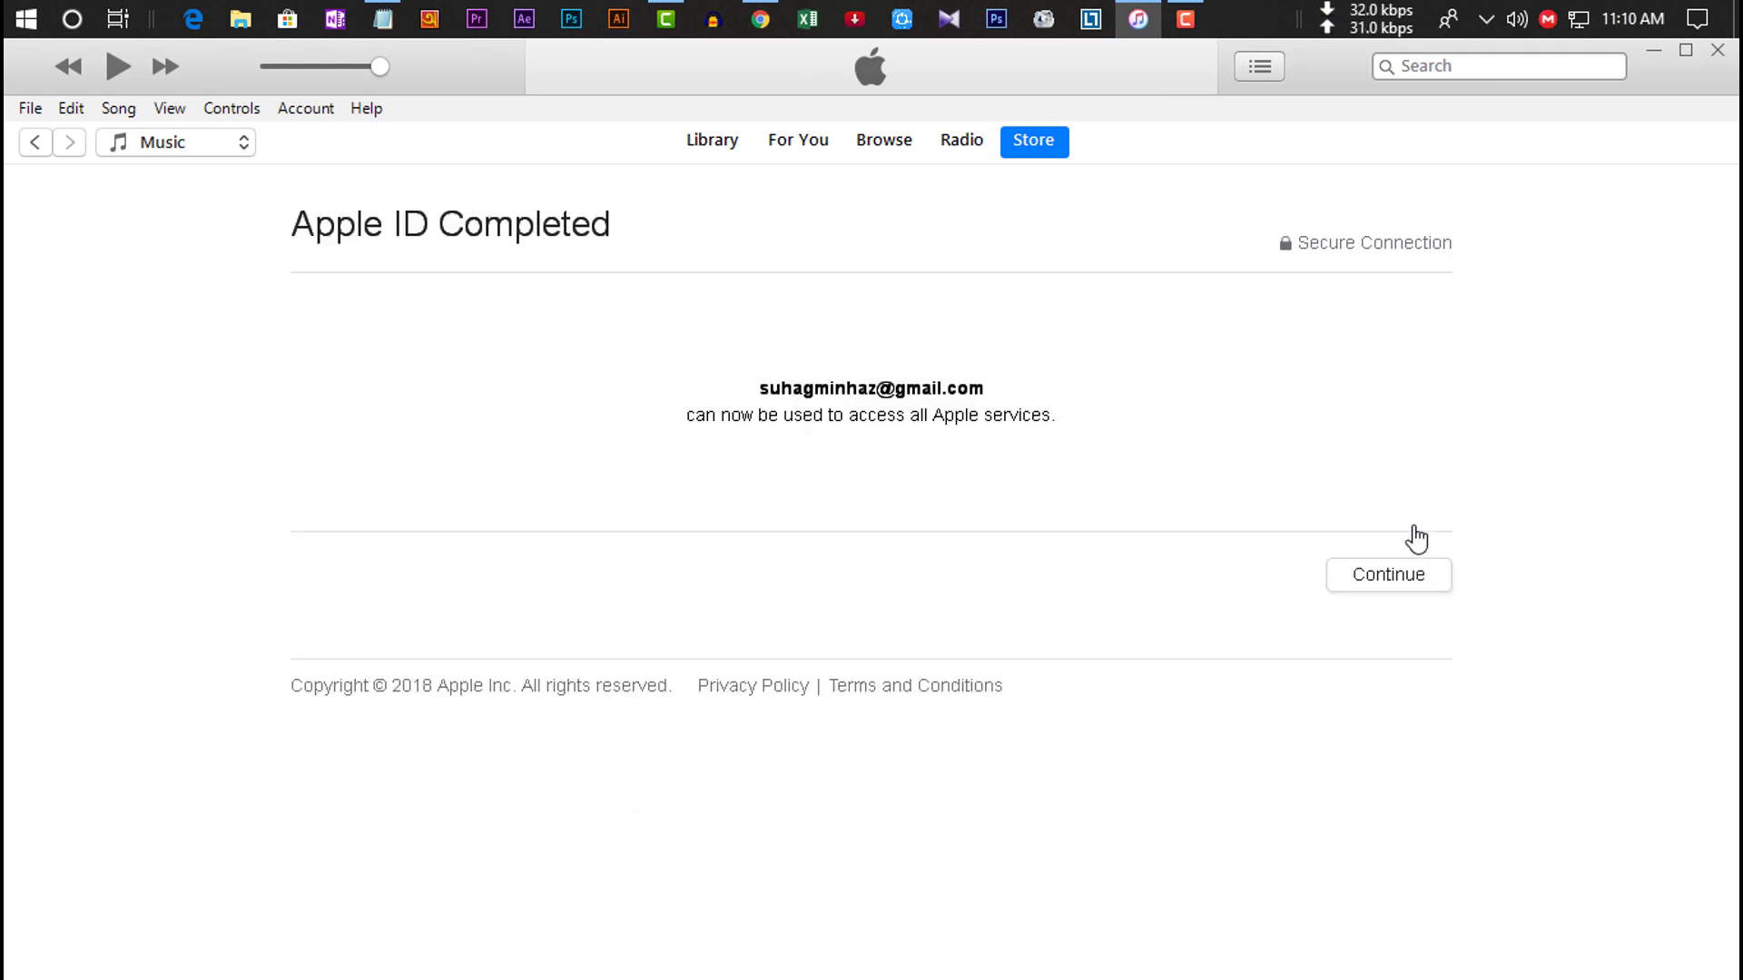
pyautogui.click(1375, 589)
pyautogui.click(330, 115)
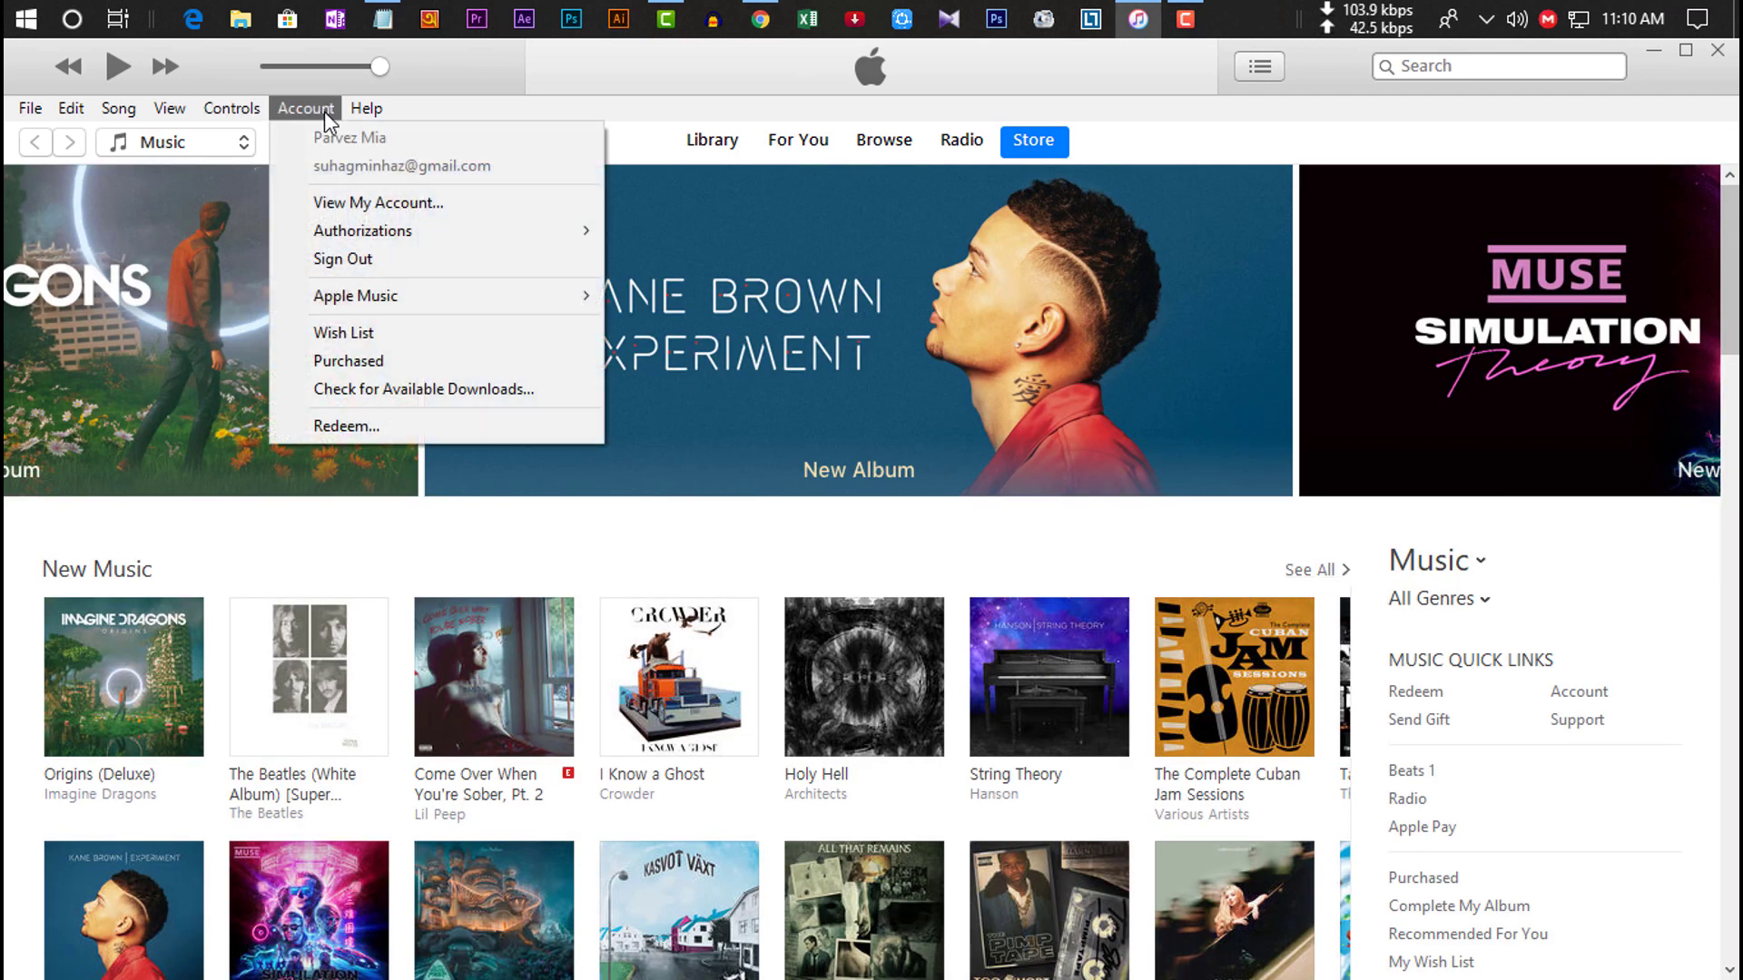